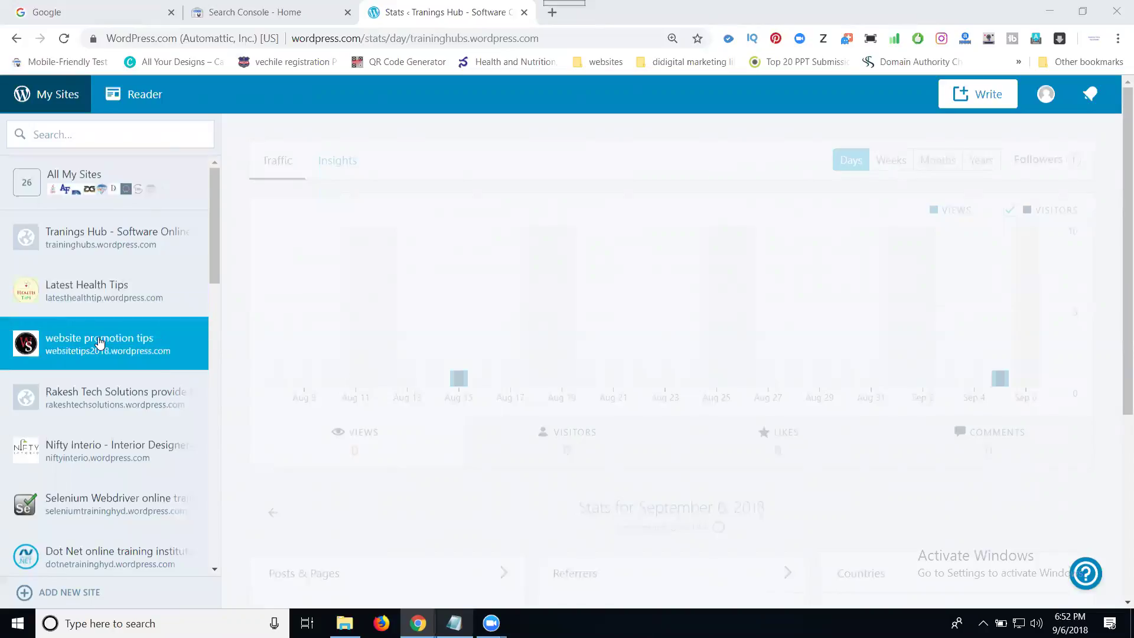
- Switch to the website promotion tips site in My Sites and load its live home page
{"action": "left_click", "coordinate": [100, 343]}
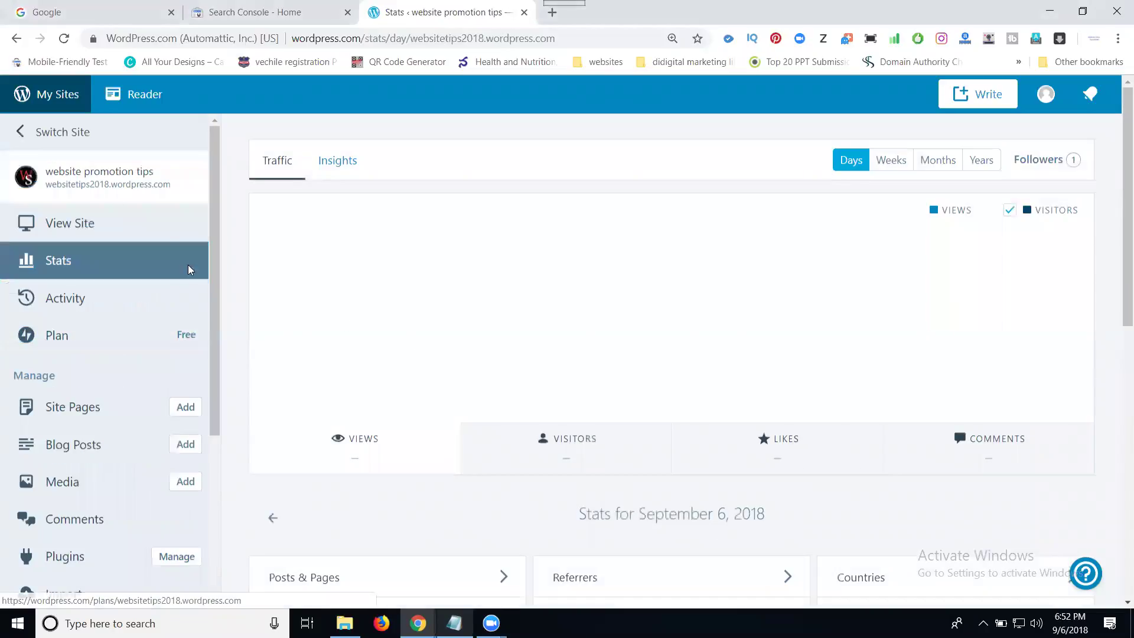
{"action": "left_click", "coordinate": [85, 228]}
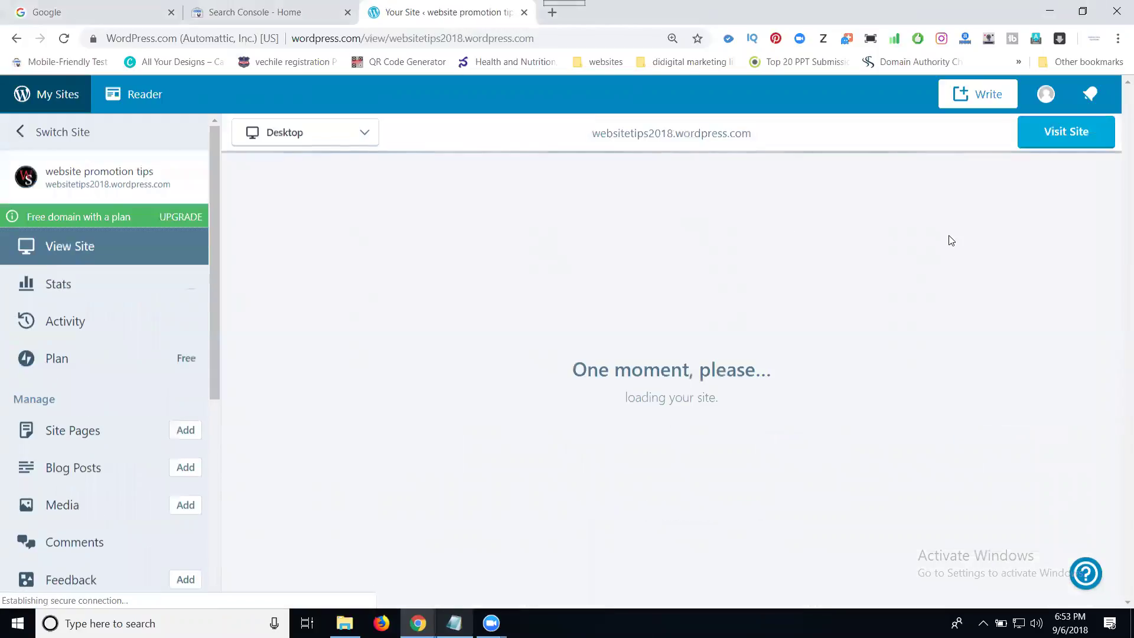
{"action": "left_click", "coordinate": [1060, 136]}
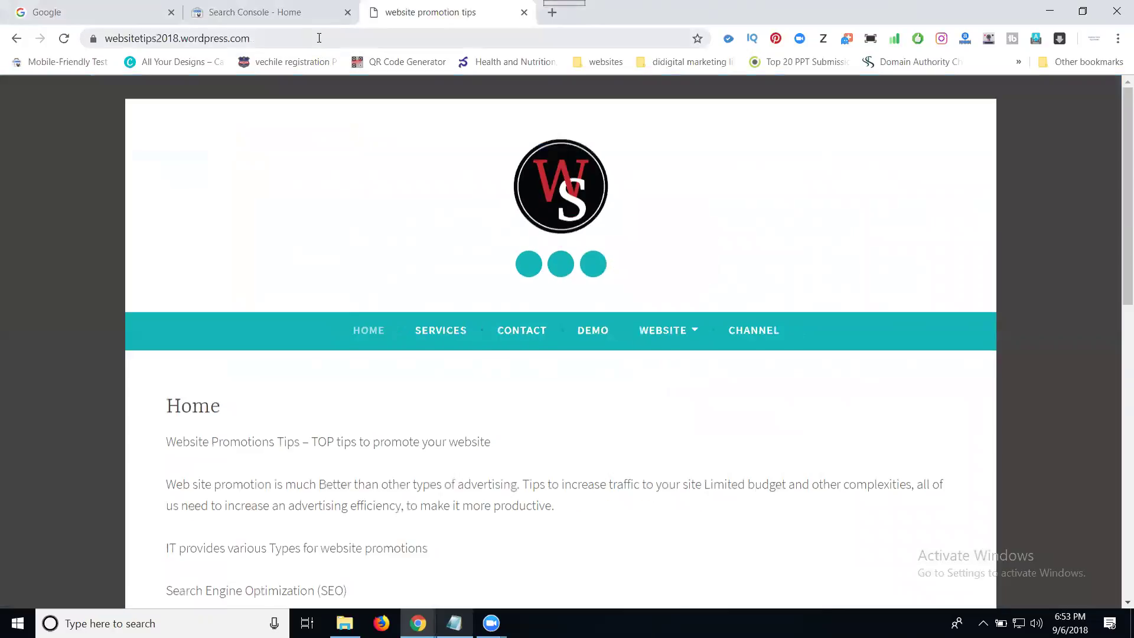
- Select the live site's address in the address bar to copy it
{"action": "left_click", "coordinate": [319, 38]}
{"action": "key", "text": "ctrl+c"}
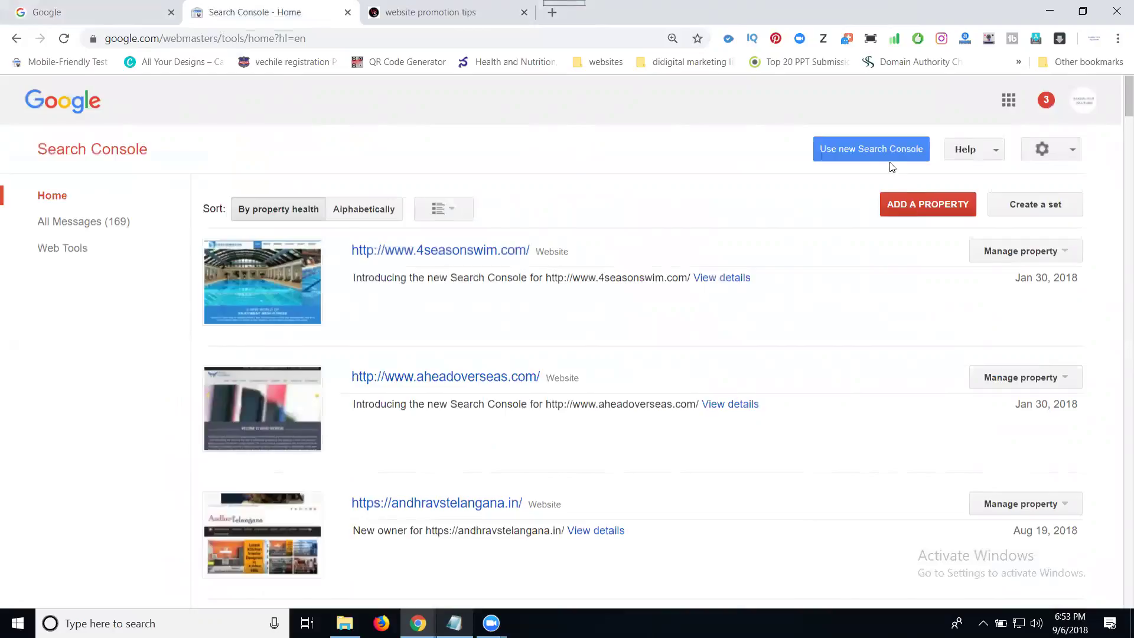
{"action": "left_click", "coordinate": [914, 207]}
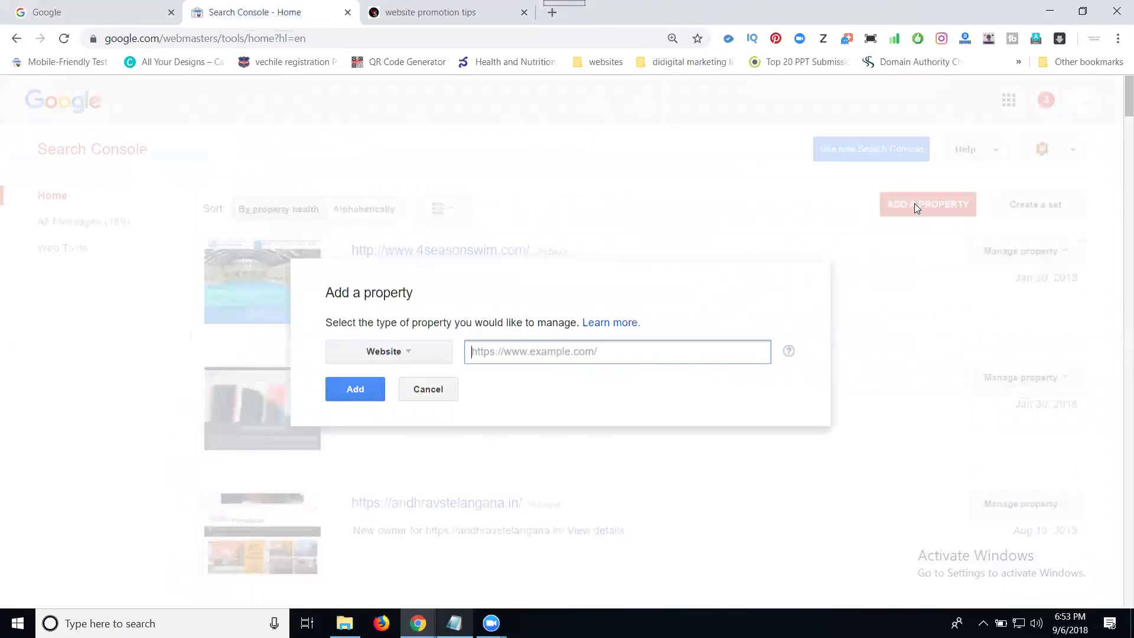
{"action": "key", "text": "ctrl+v"}
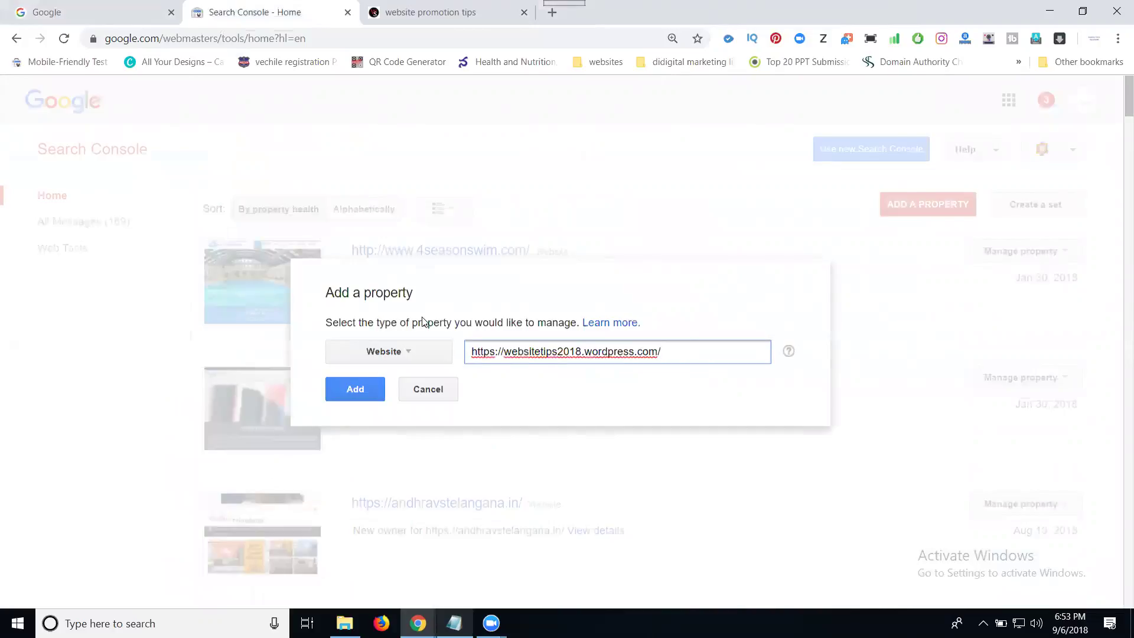
{"action": "left_click", "coordinate": [348, 392]}
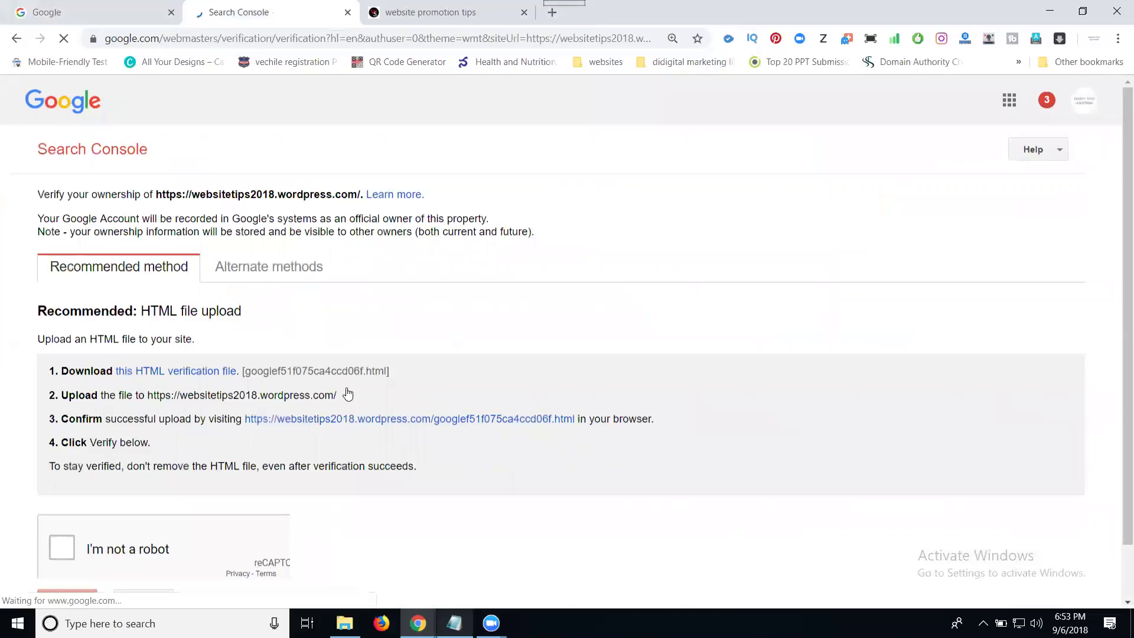
- Choose the HTML tag verification method and copy its meta tag
{"action": "left_click", "coordinate": [237, 276]}
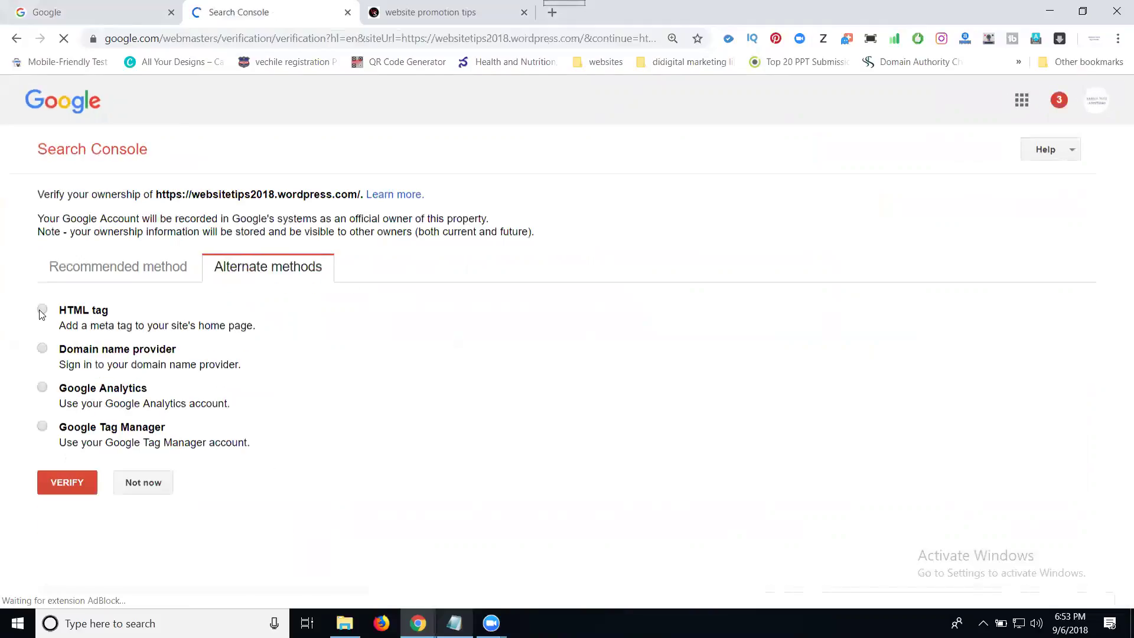
{"action": "left_click", "coordinate": [42, 310]}
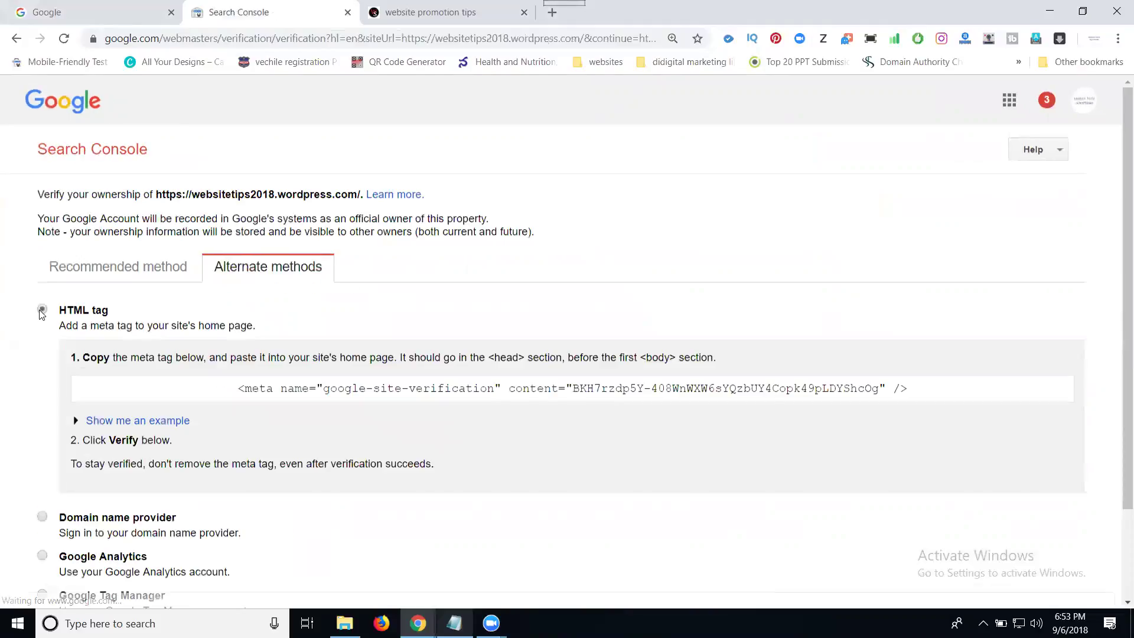
{"action": "left_click", "coordinate": [353, 383]}
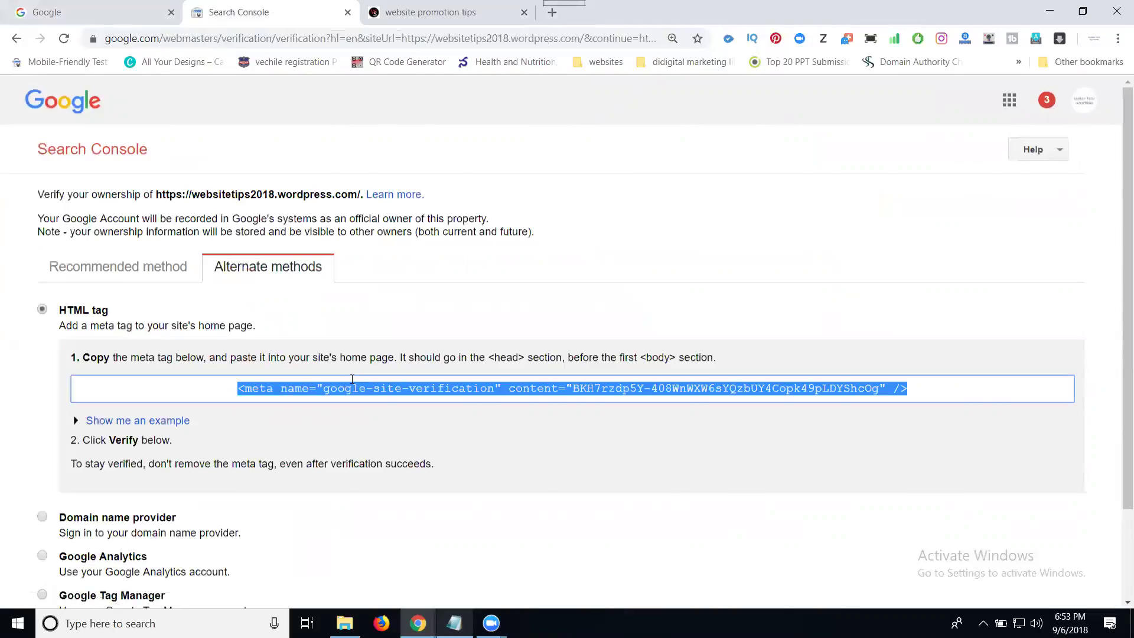
{"action": "left_click", "coordinate": [554, 14]}
- Load the site's /wp-admin dashboard and go to Available Tools' Website Verification Services section
{"action": "left_click", "coordinate": [448, 14]}
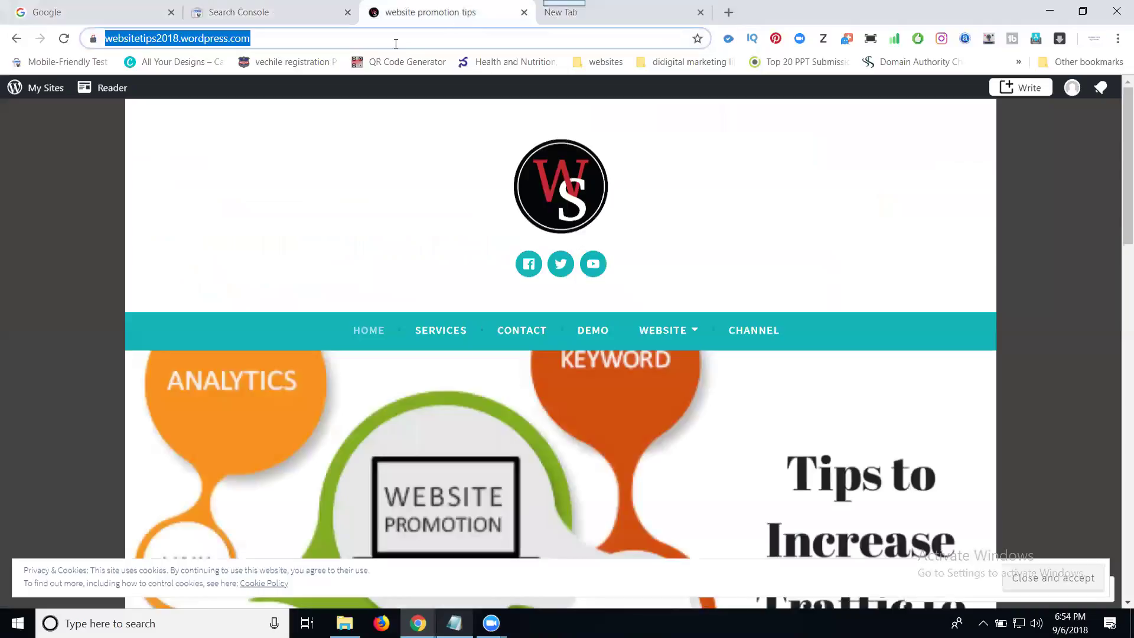
{"action": "left_click", "coordinate": [341, 35]}
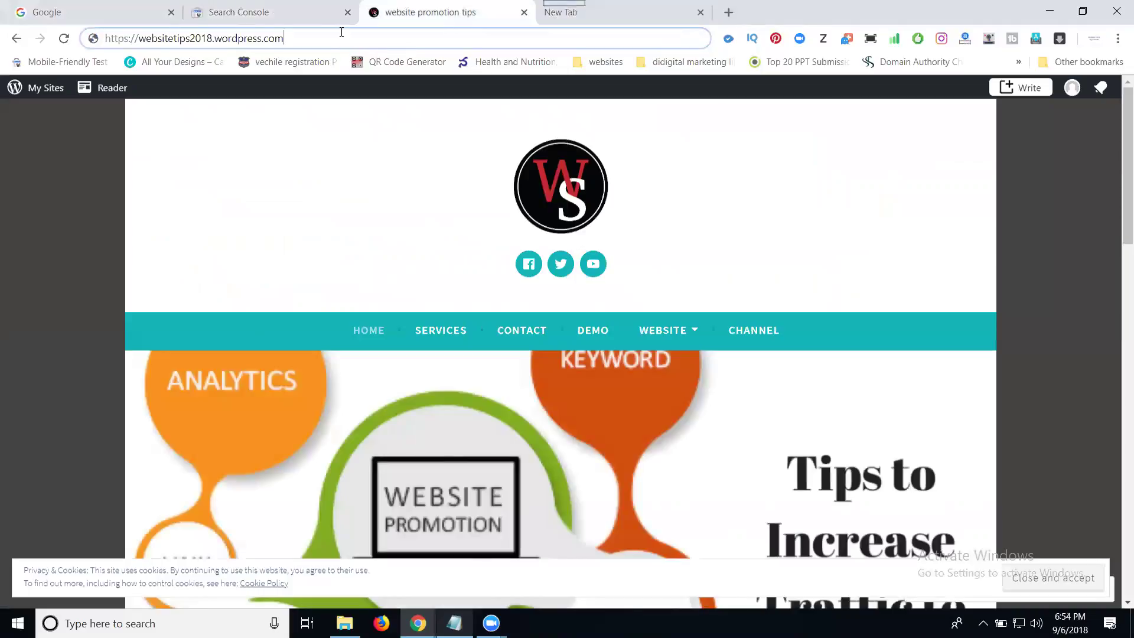
{"action": "type", "text": "/wp-adm"}
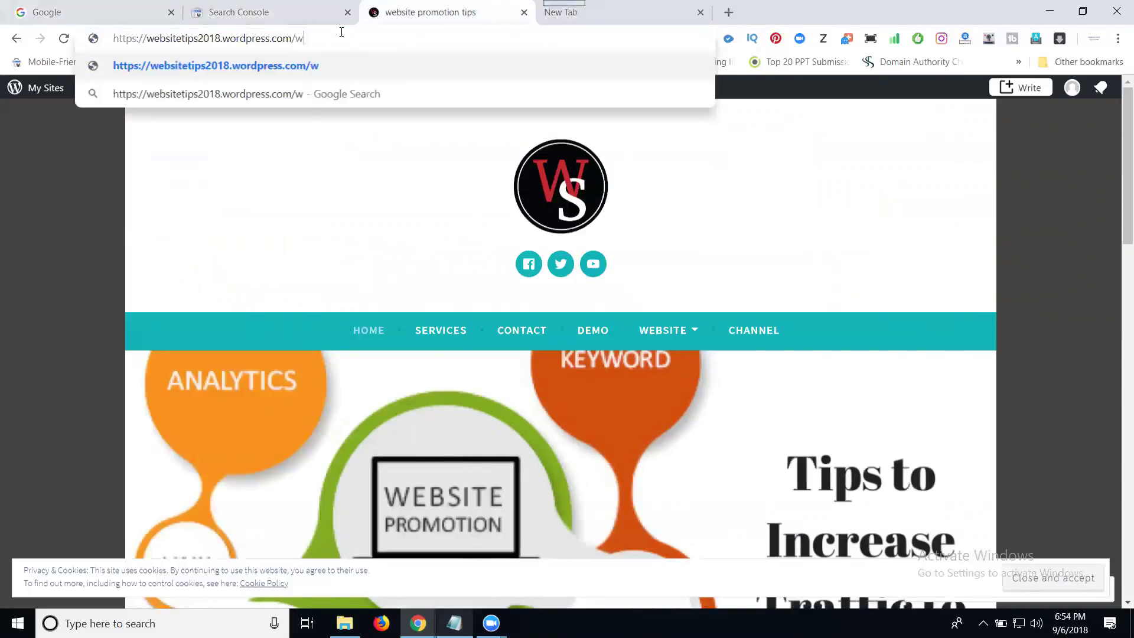
{"action": "type", "text": "in"}
{"action": "key", "text": "Return"}
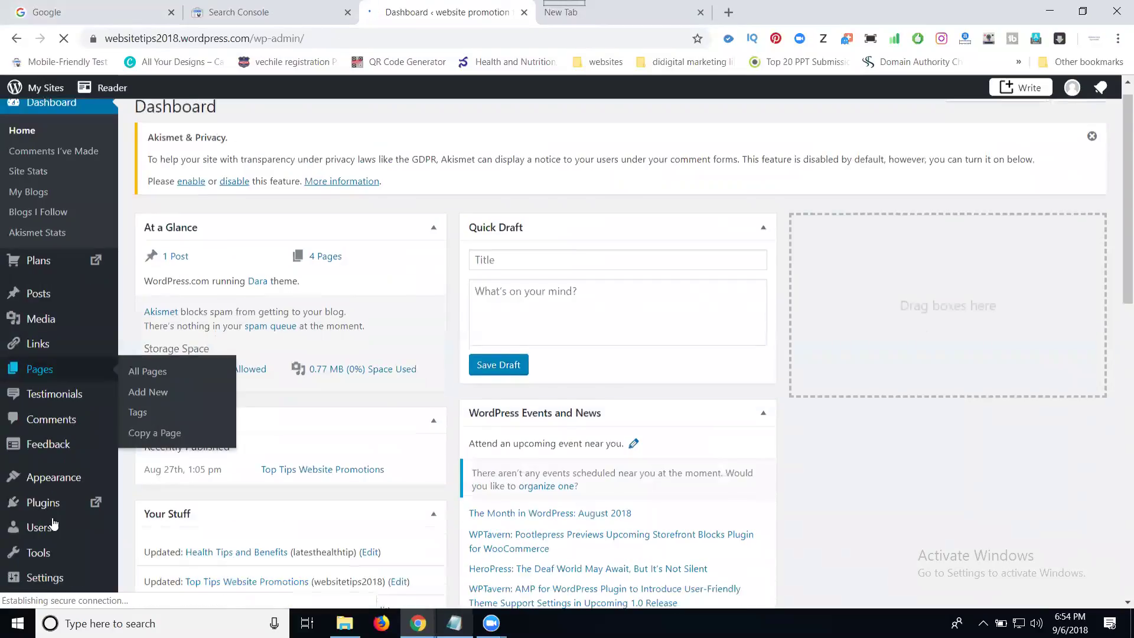
{"action": "scroll", "coordinate": [45, 548], "scroll_direction": "down", "scroll_amount": 3}
{"action": "mouse_move", "coordinate": [46, 548]}
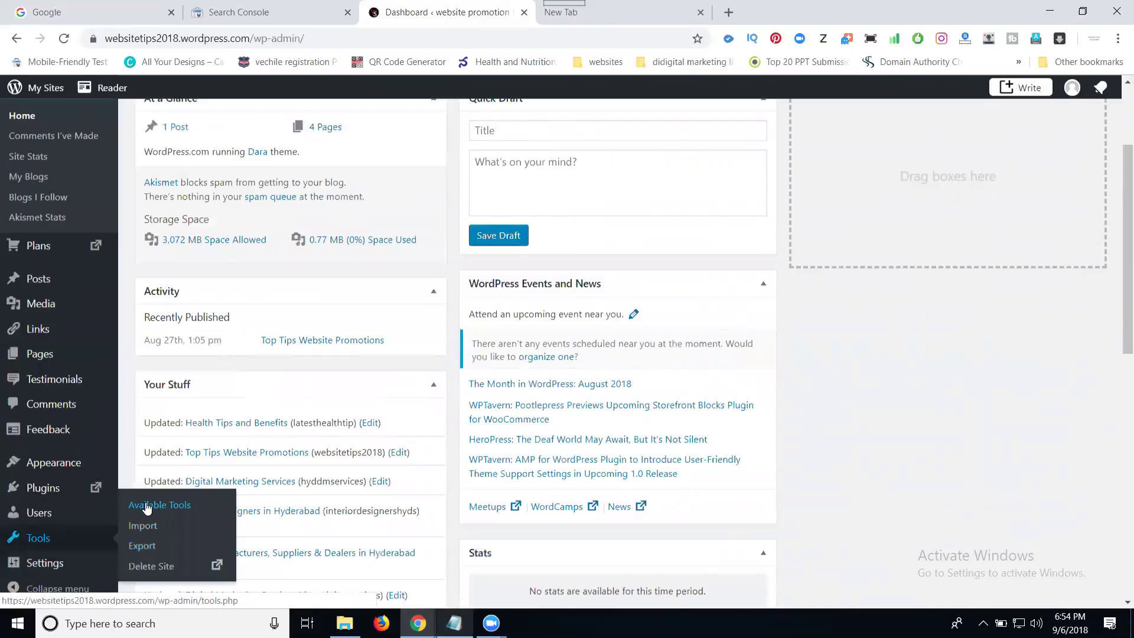
{"action": "left_click", "coordinate": [147, 507]}
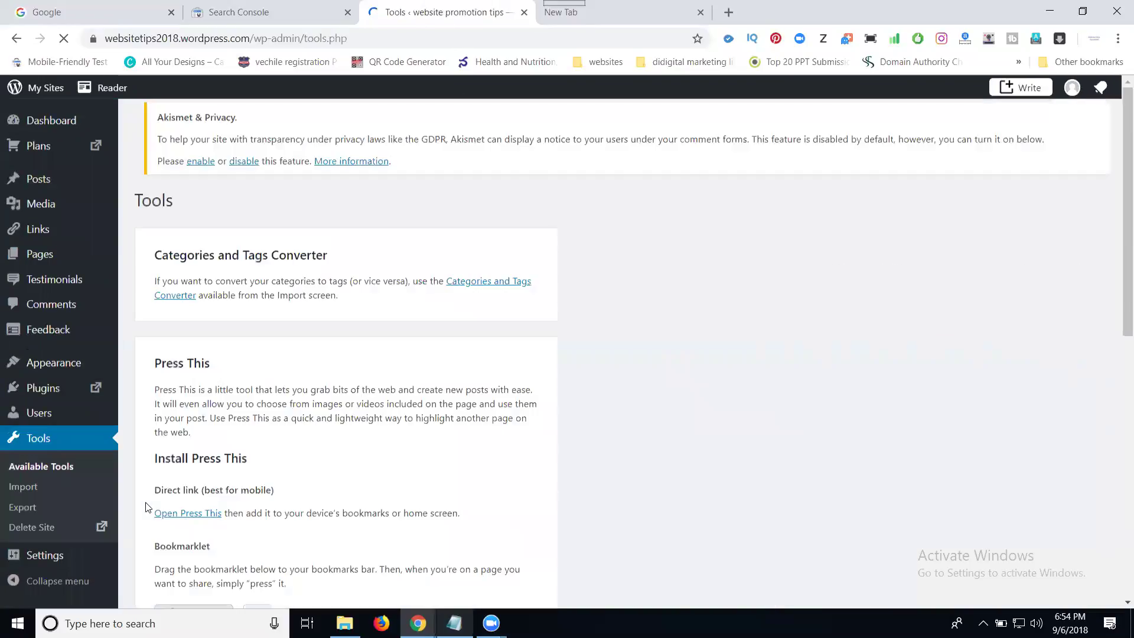
{"action": "scroll", "coordinate": [405, 414], "scroll_direction": "down", "scroll_amount": 2}
{"action": "scroll", "coordinate": [405, 414], "scroll_direction": "down", "scroll_amount": 6}
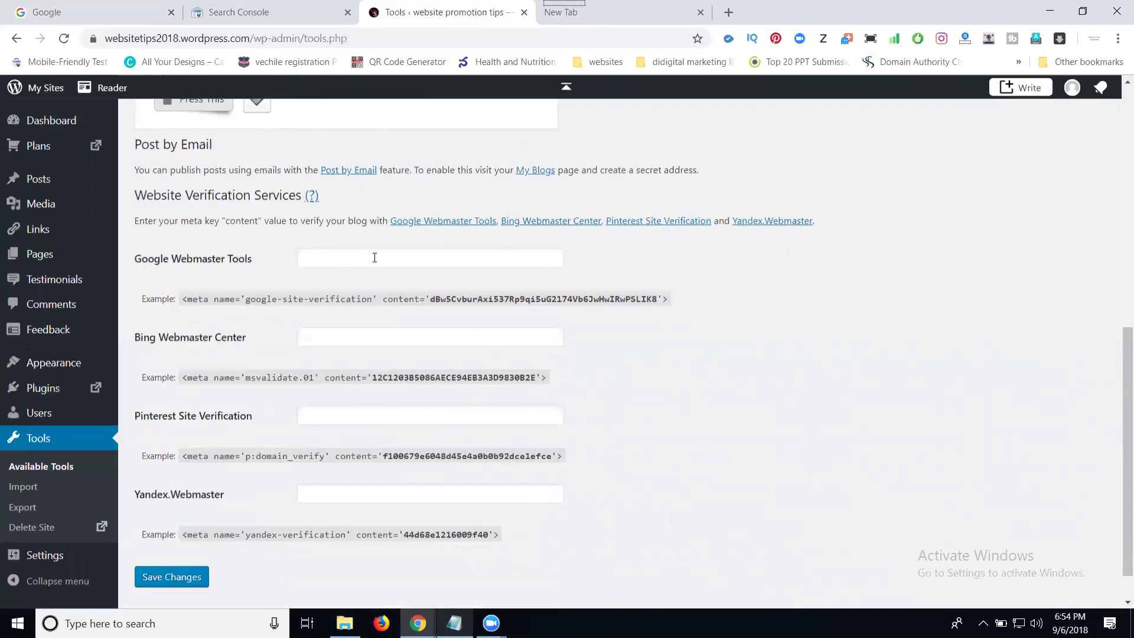
- Try Search Console's VERIFY, which fails with no meta tag found, then go back to WordPress Tools
{"action": "left_click", "coordinate": [239, 13]}
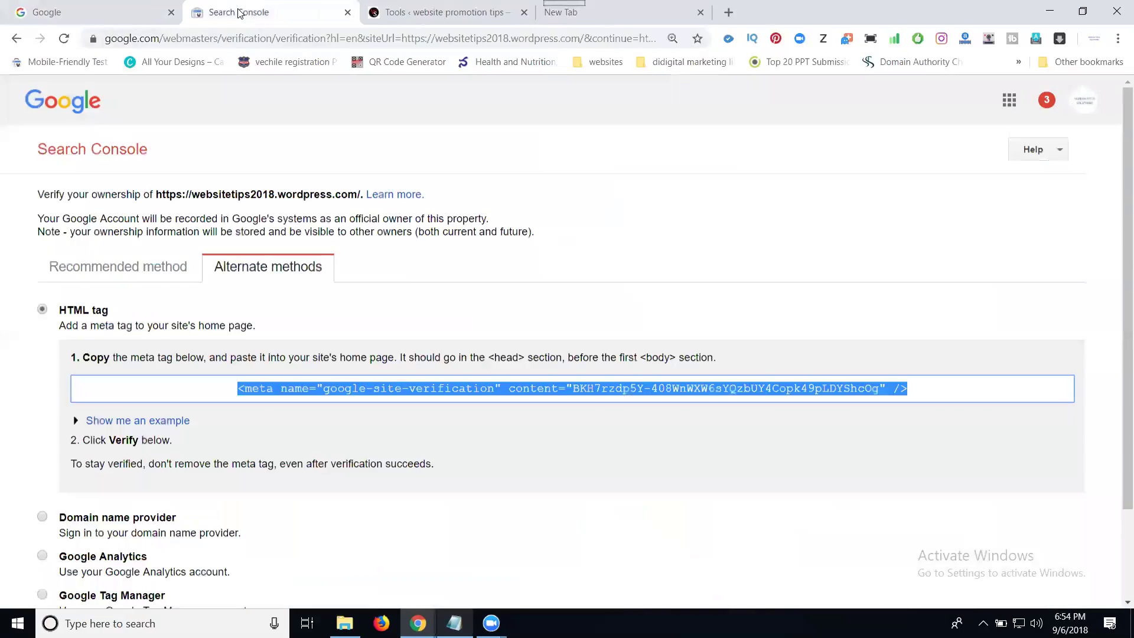
{"action": "scroll", "coordinate": [2, 435], "scroll_direction": "down", "scroll_amount": 3}
{"action": "left_click", "coordinate": [68, 549]}
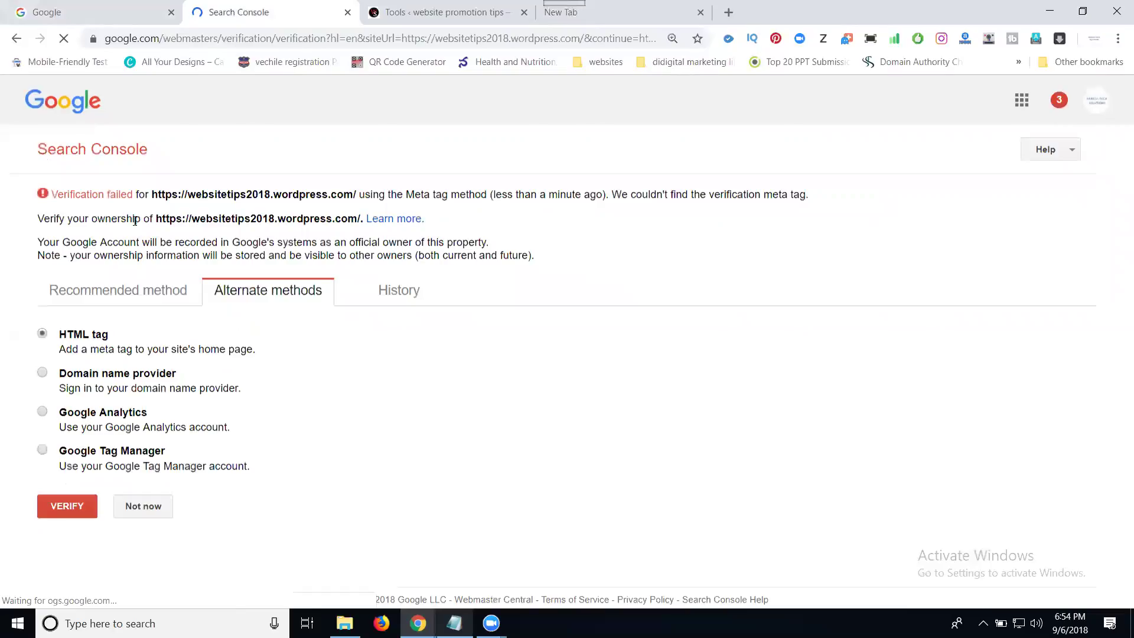
{"action": "left_click", "coordinate": [444, 8]}
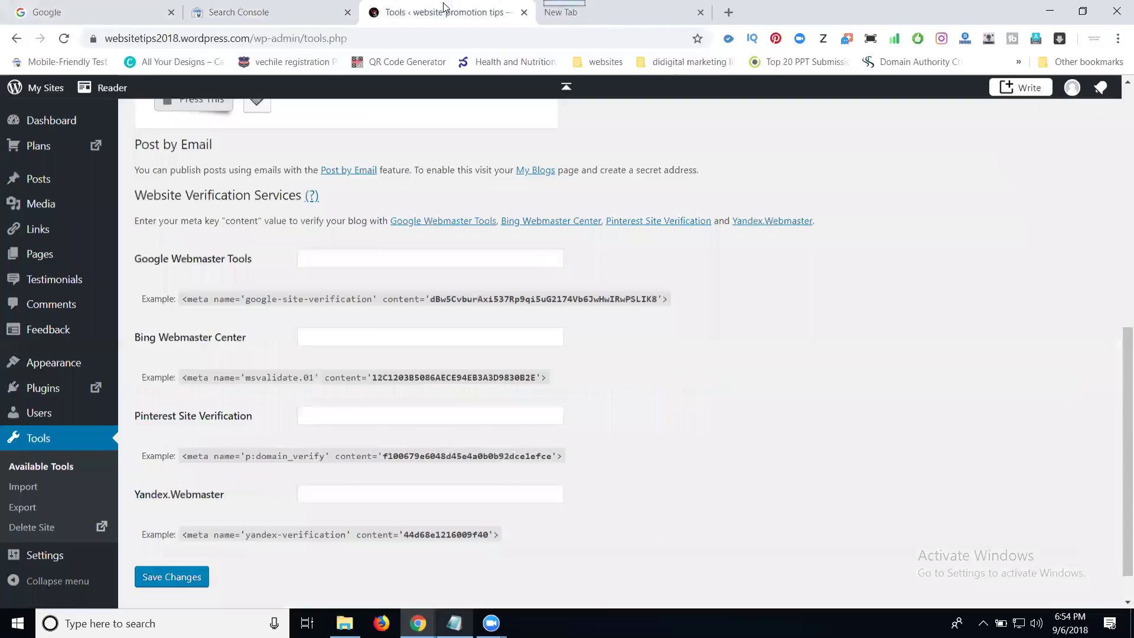
- Paste the verification meta tag into the Google Webmaster Tools field and save changes
{"action": "left_click", "coordinate": [344, 254]}
{"action": "key", "text": "ctrl+v"}
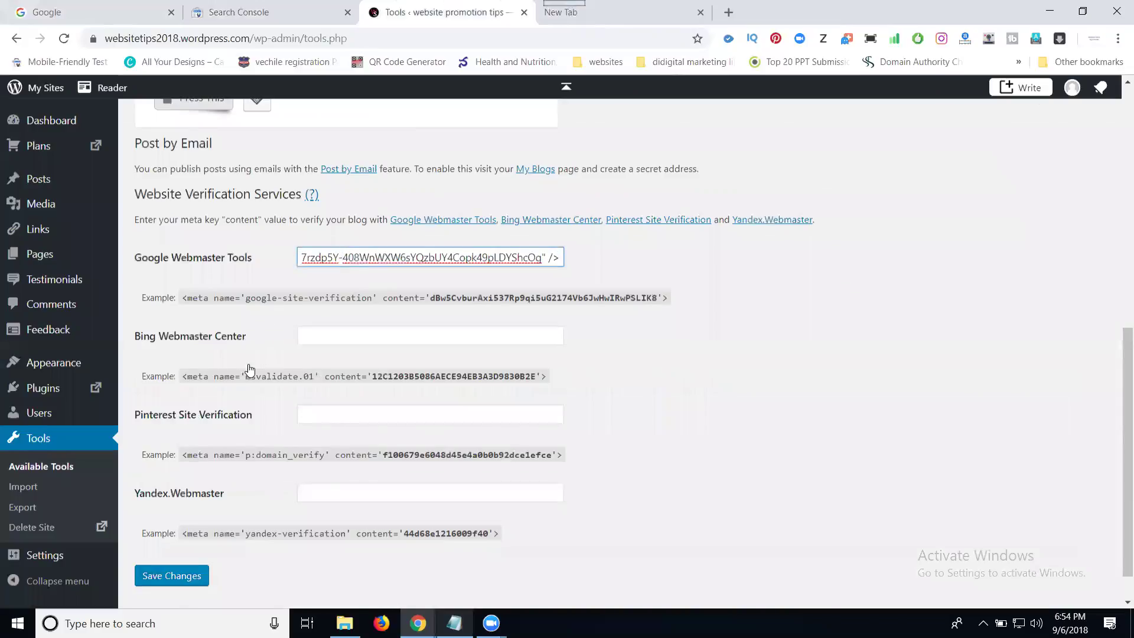
{"action": "scroll", "coordinate": [246, 372], "scroll_direction": "down", "scroll_amount": 1}
{"action": "left_click", "coordinate": [187, 535]}
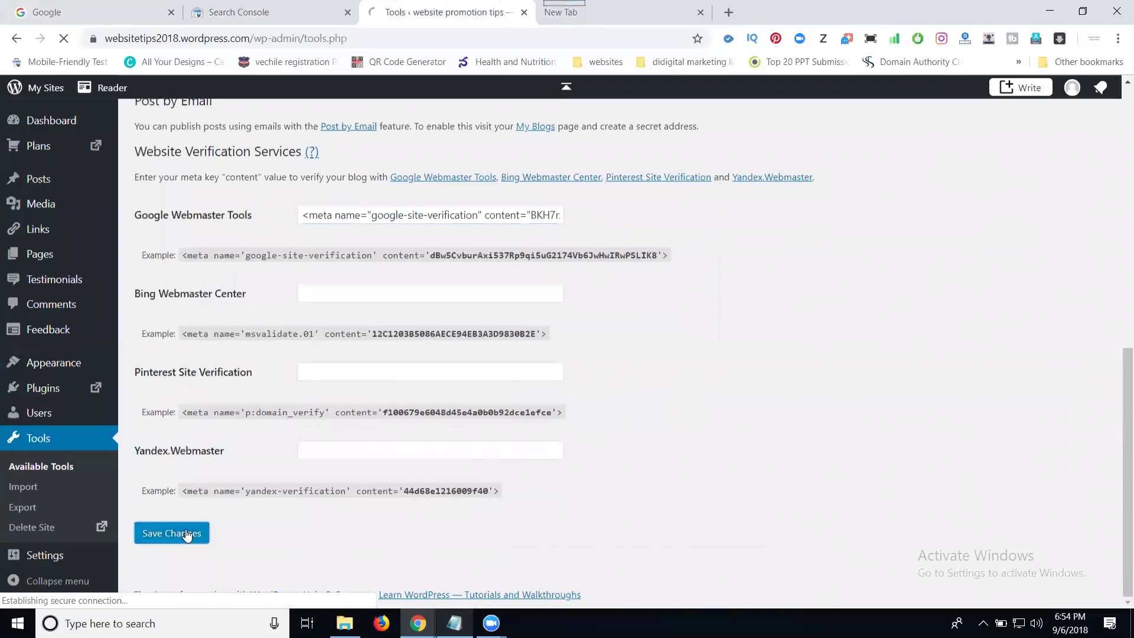
- Verify ownership in Search Console again, continue to the dashboard, then return to WordPress
{"action": "left_click", "coordinate": [231, 11]}
{"action": "scroll", "coordinate": [48, 307], "scroll_direction": "down", "scroll_amount": 3}
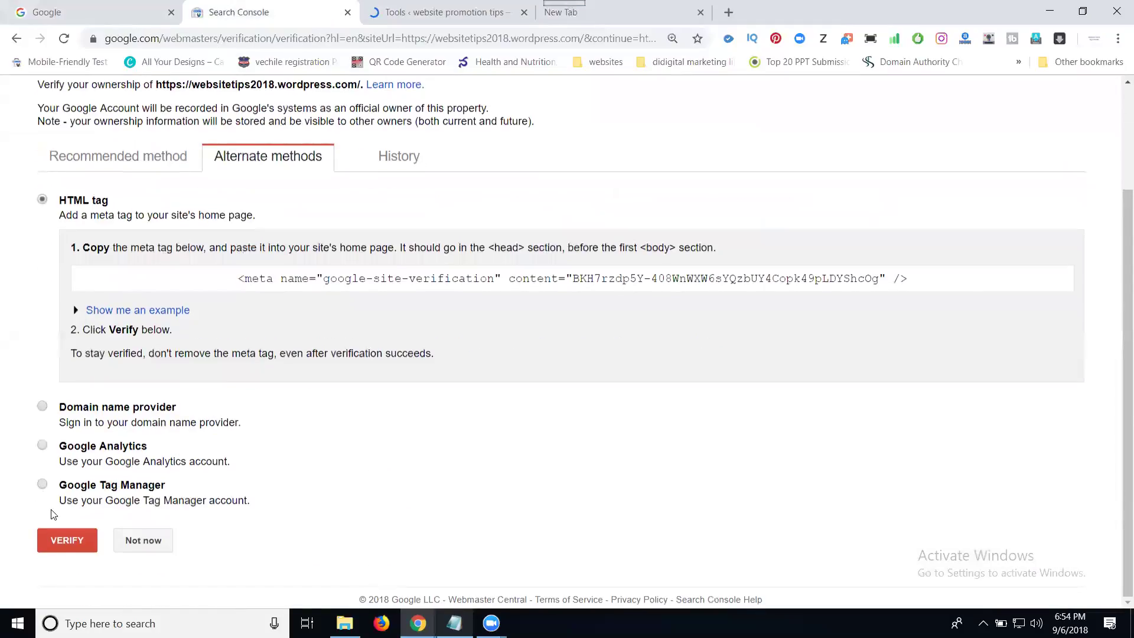
{"action": "left_click", "coordinate": [59, 541]}
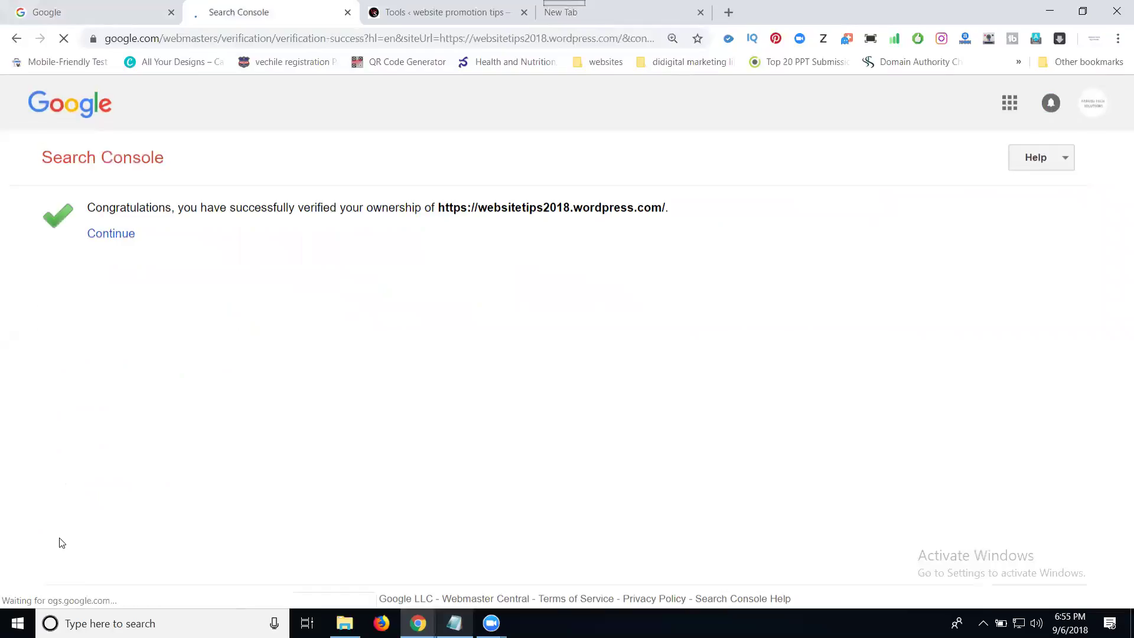
{"action": "left_click", "coordinate": [105, 221]}
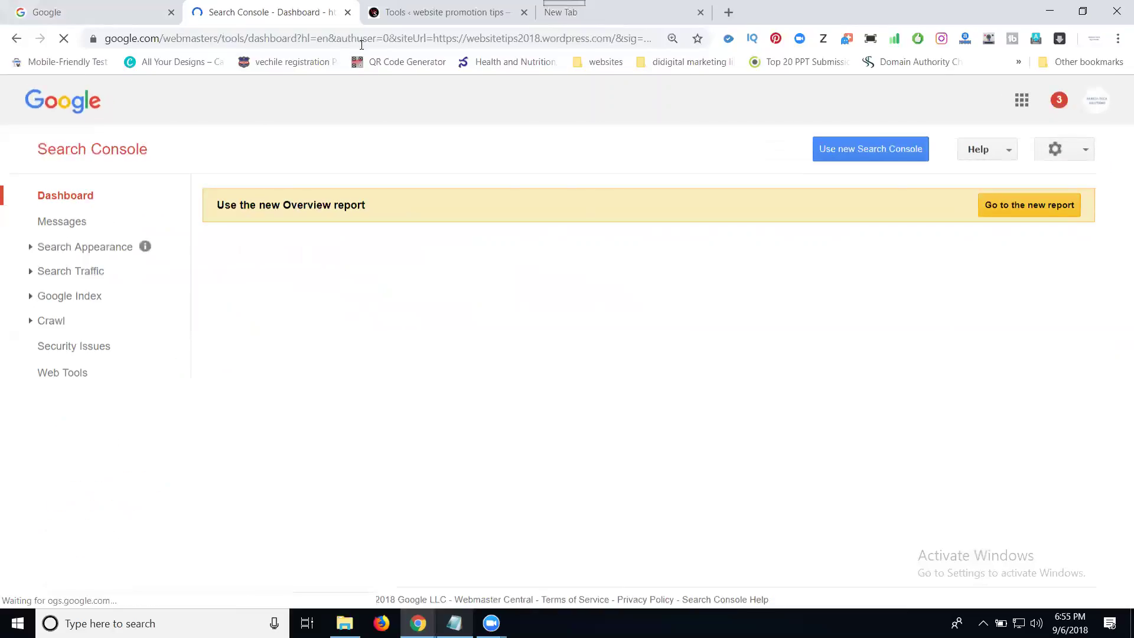
{"action": "left_click", "coordinate": [417, 16]}
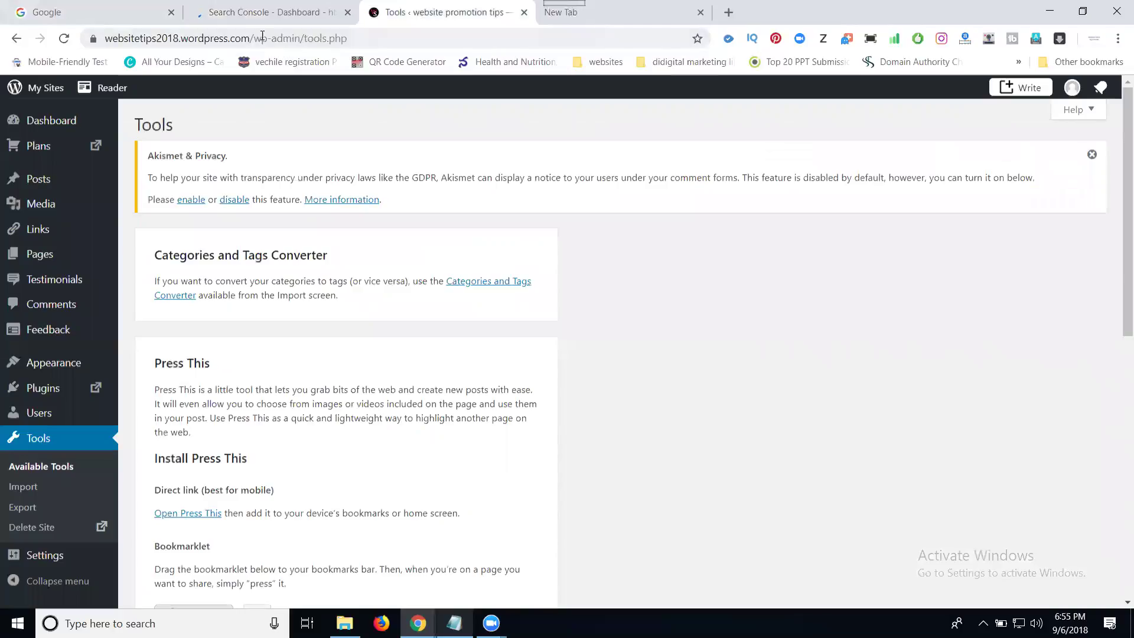
- Copy the site's address and open it in the empty new tab
{"action": "left_click_drag", "start_coordinate": [248, 38], "coordinate": [104, 37]}
{"action": "key", "text": "ctrl+c"}
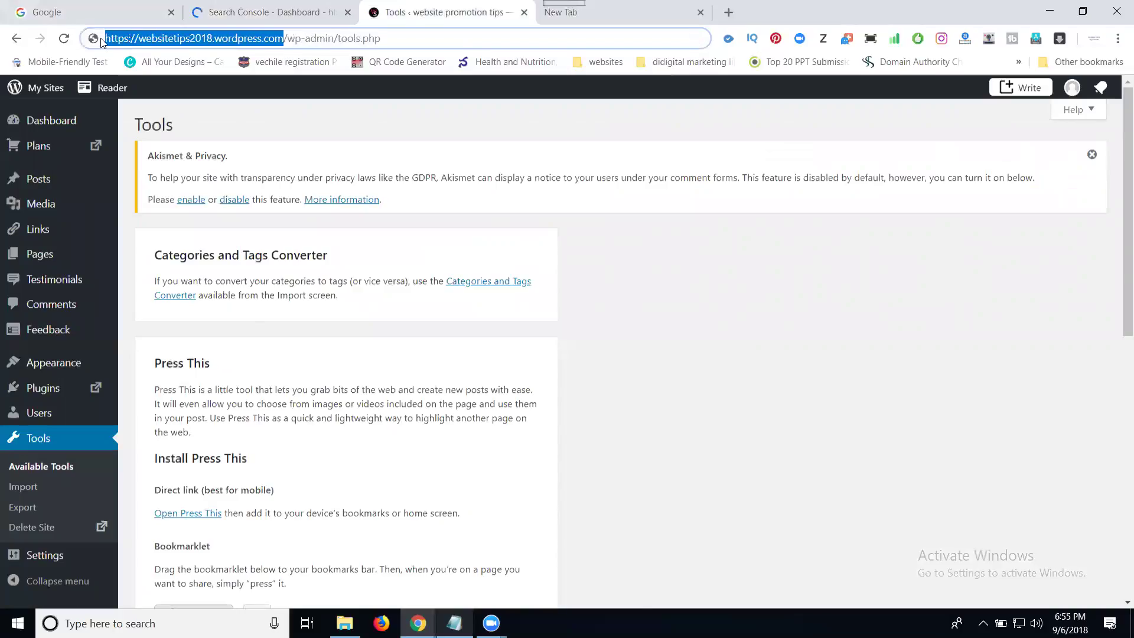
{"action": "left_click", "coordinate": [596, 14]}
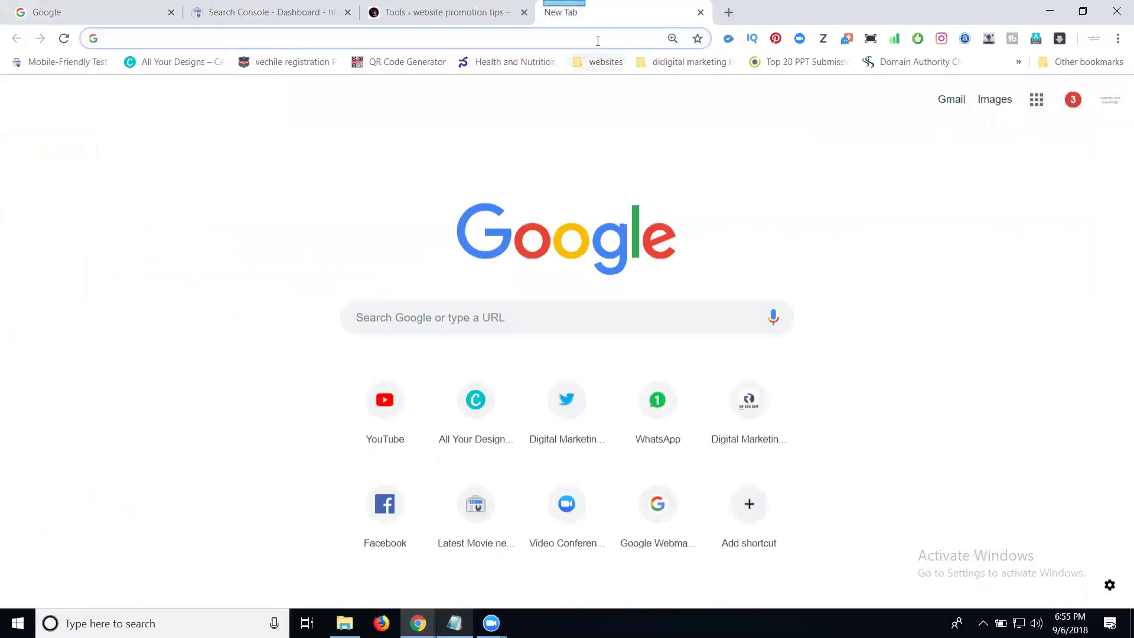
{"action": "key", "text": "ctrl+v"}
{"action": "key", "text": "Return"}
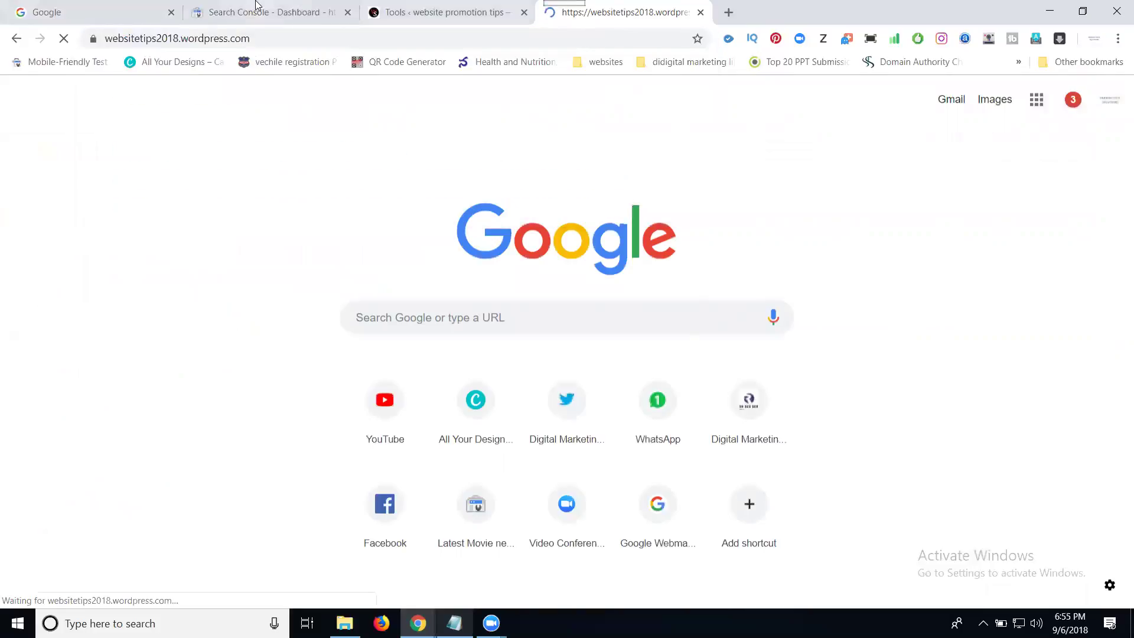
- Open Crawl > Fetch as Google for the websitetips2018.wordpress.com property
{"action": "left_click", "coordinate": [249, 8]}
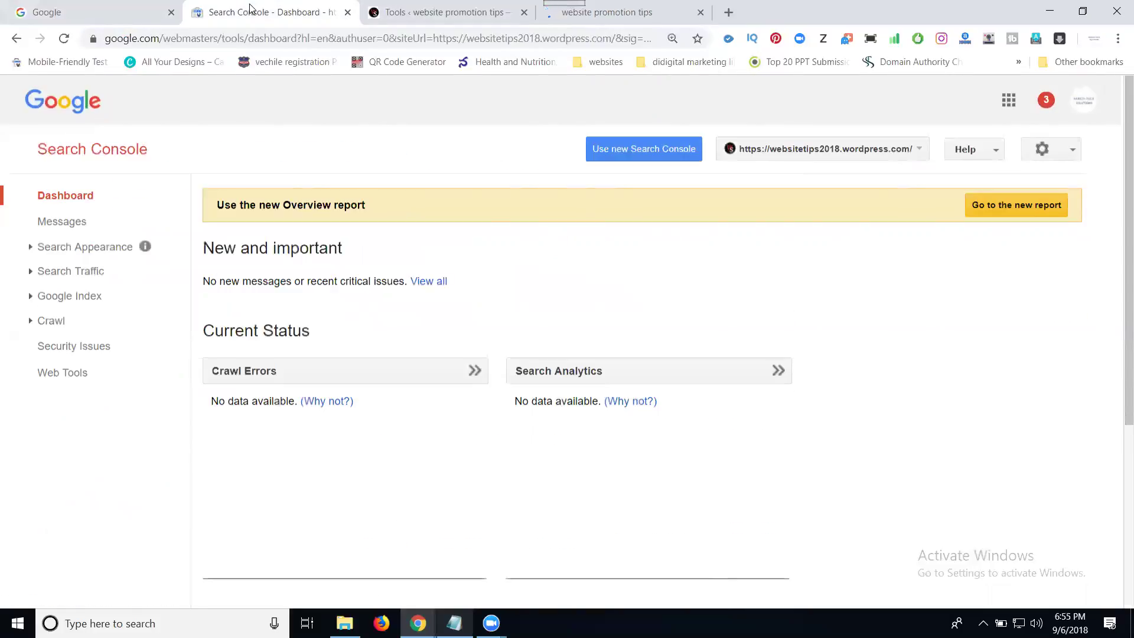
{"action": "left_click", "coordinate": [52, 321]}
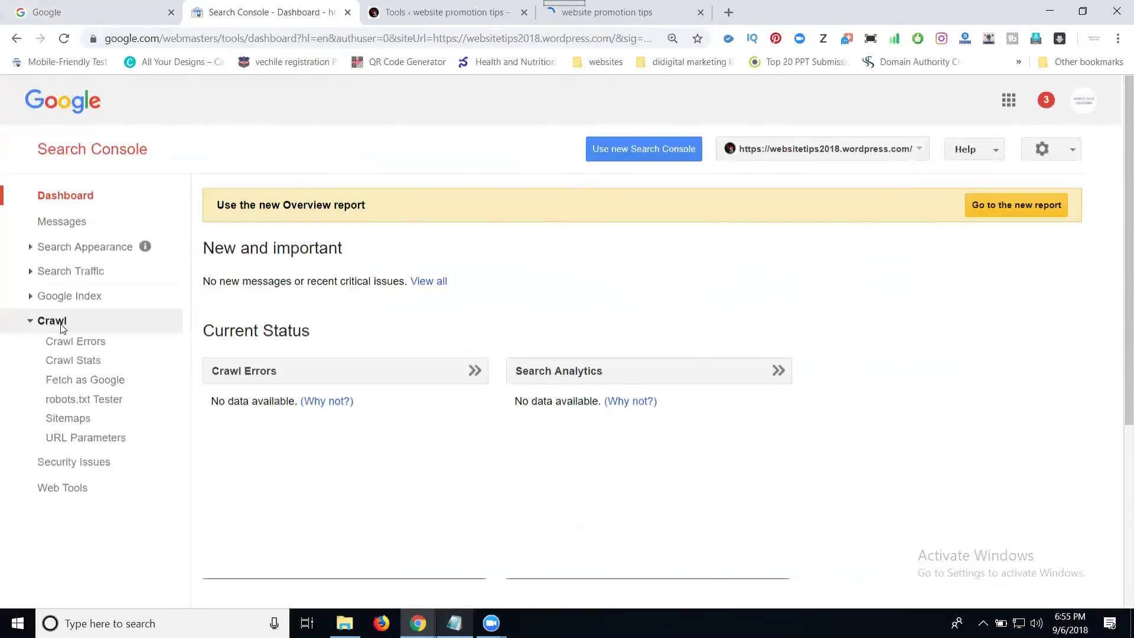
{"action": "left_click", "coordinate": [71, 389]}
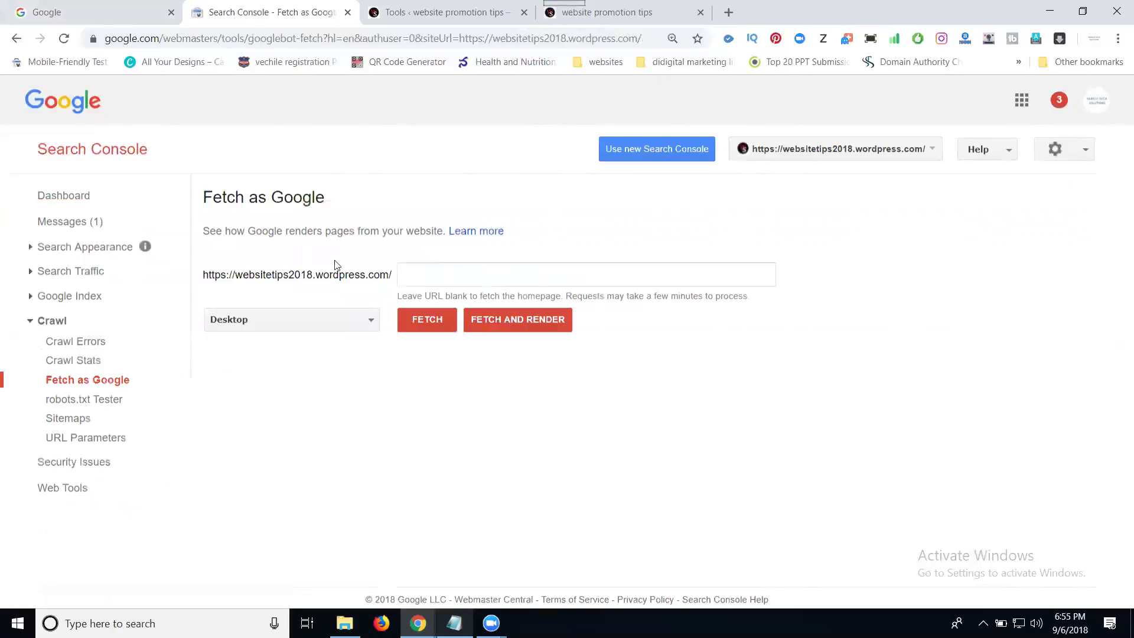
{"action": "left_click_drag", "start_coordinate": [203, 273], "coordinate": [394, 283]}
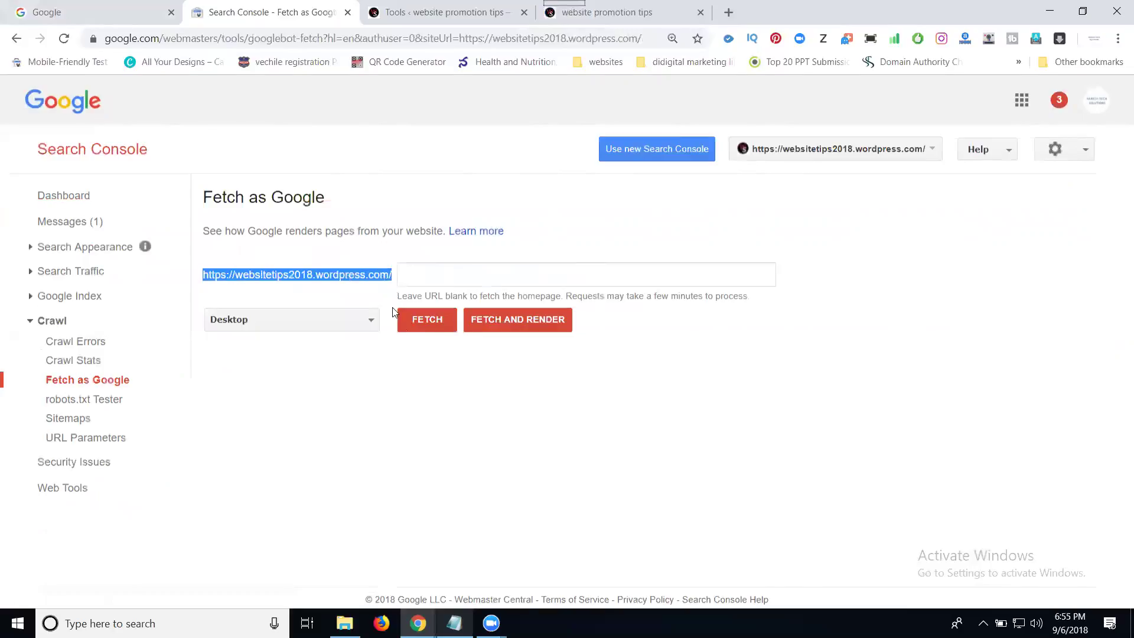
- Fetch the home page, pass the robot check, and request indexing with Crawl only this URL
{"action": "left_click", "coordinate": [437, 320]}
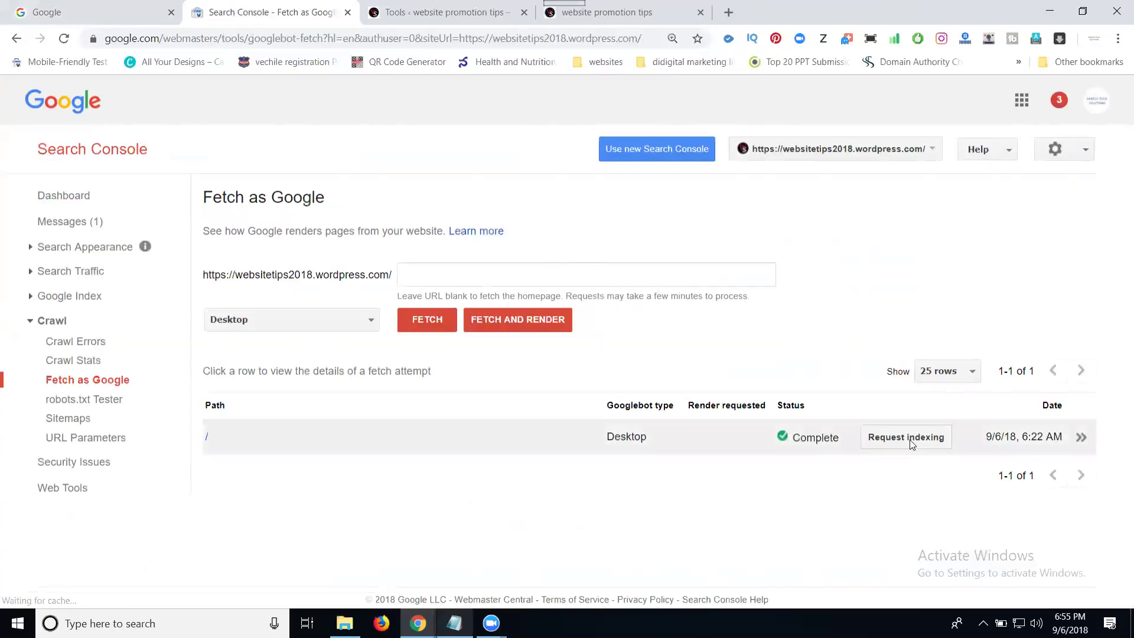
{"action": "left_click", "coordinate": [909, 437]}
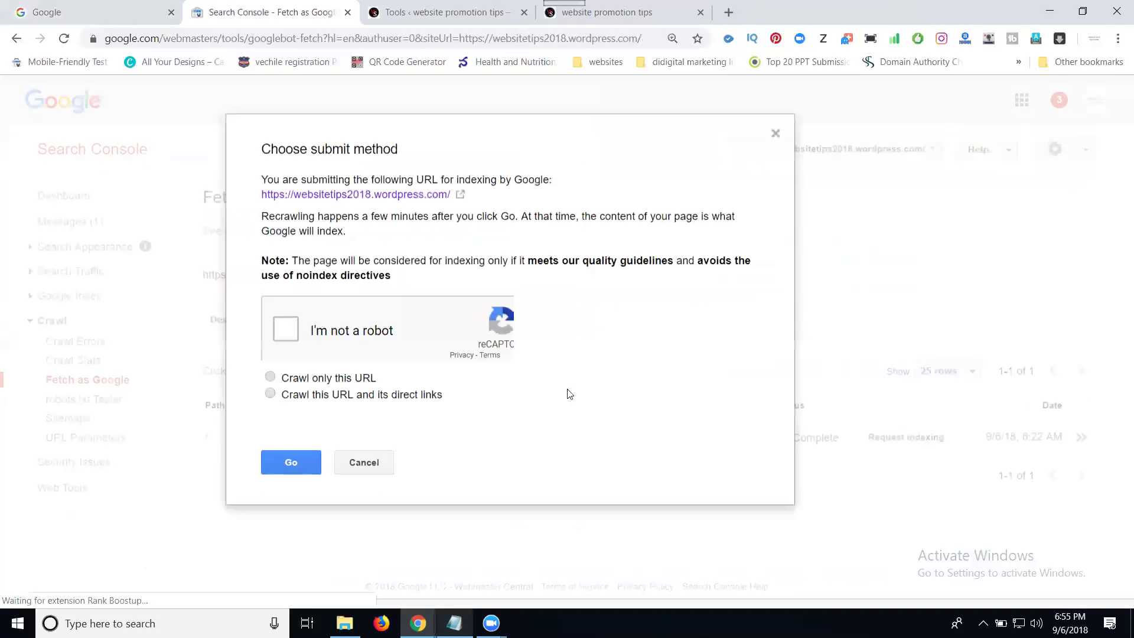
{"action": "left_click", "coordinate": [323, 338]}
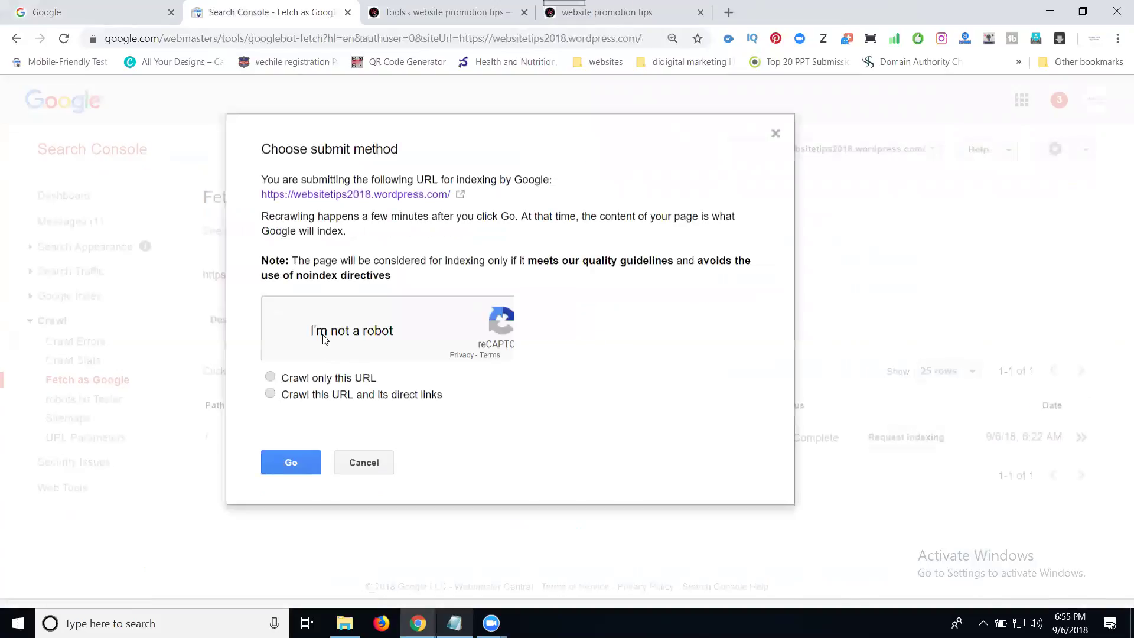
{"action": "mouse_move", "coordinate": [311, 382]}
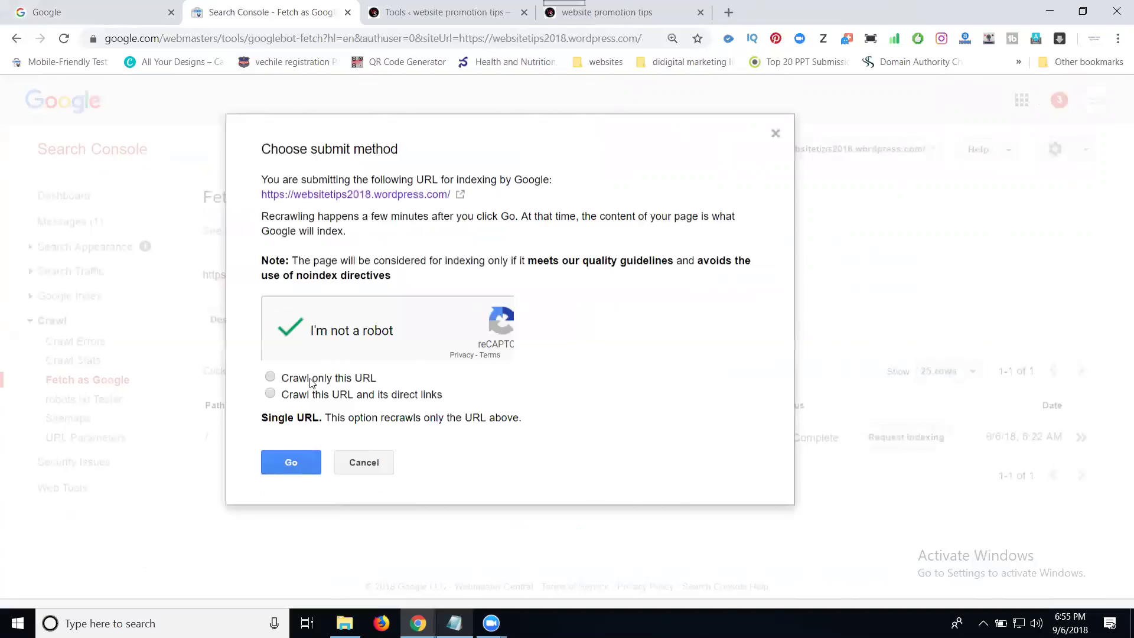
{"action": "left_click", "coordinate": [311, 383]}
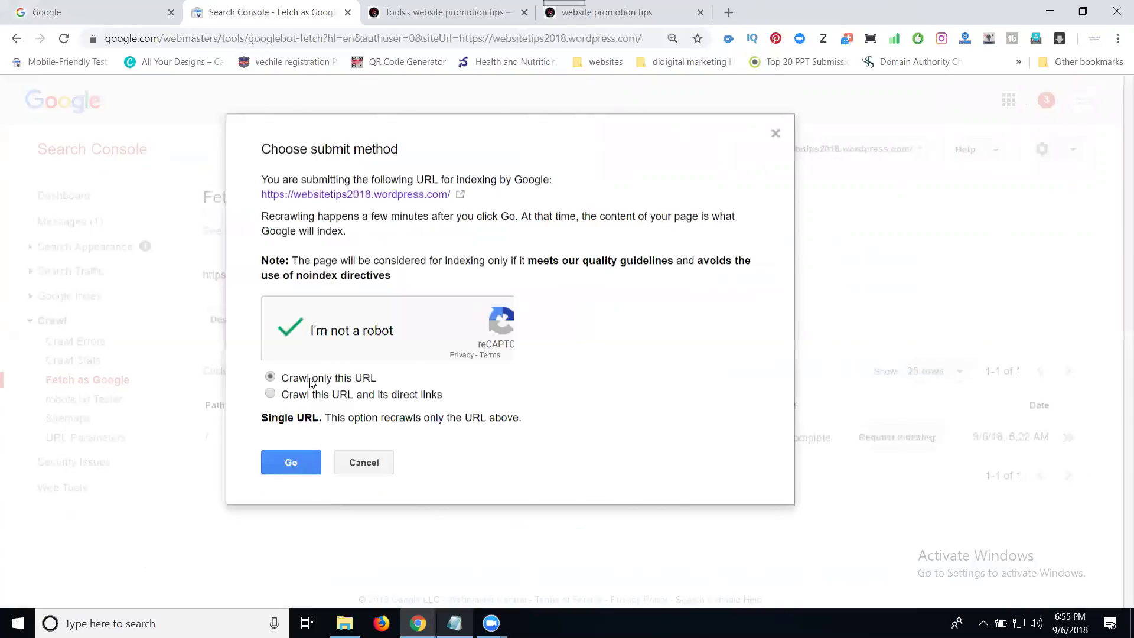
{"action": "left_click", "coordinate": [285, 463]}
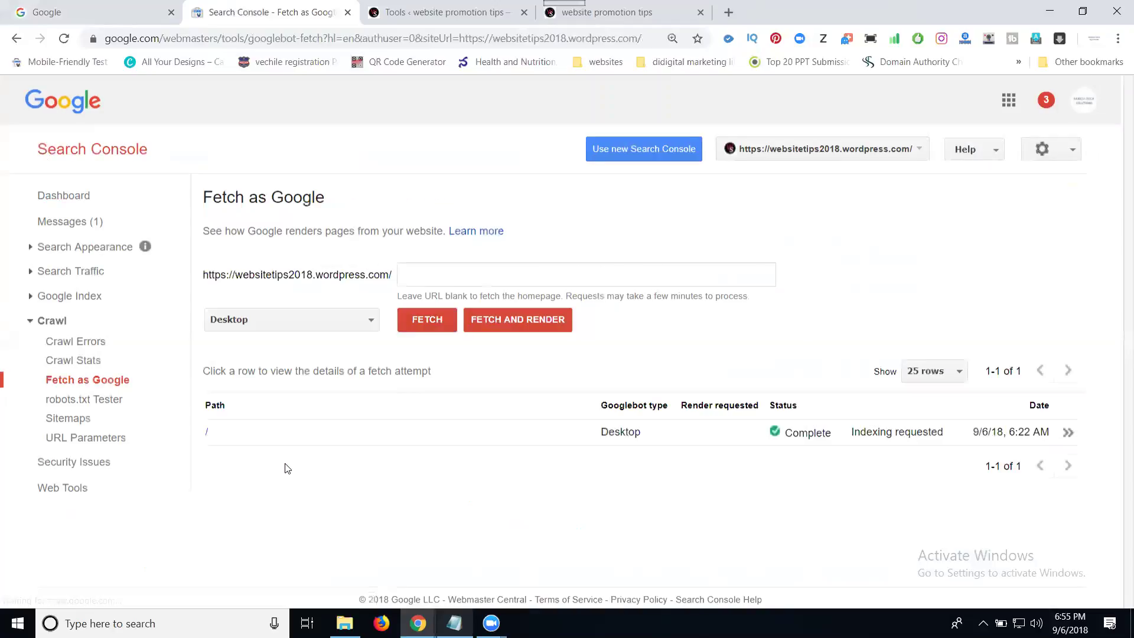
- Reload the live site, copy its address, and search for it on Google
{"action": "left_click", "coordinate": [614, 16]}
{"action": "left_click", "coordinate": [64, 39]}
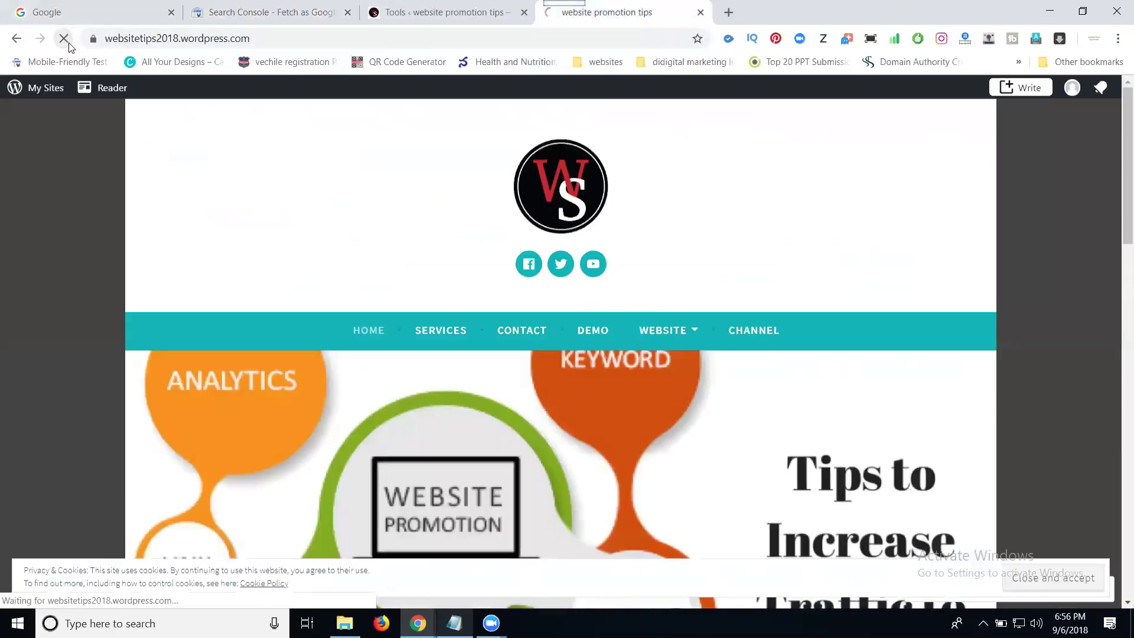
{"action": "left_click", "coordinate": [194, 42]}
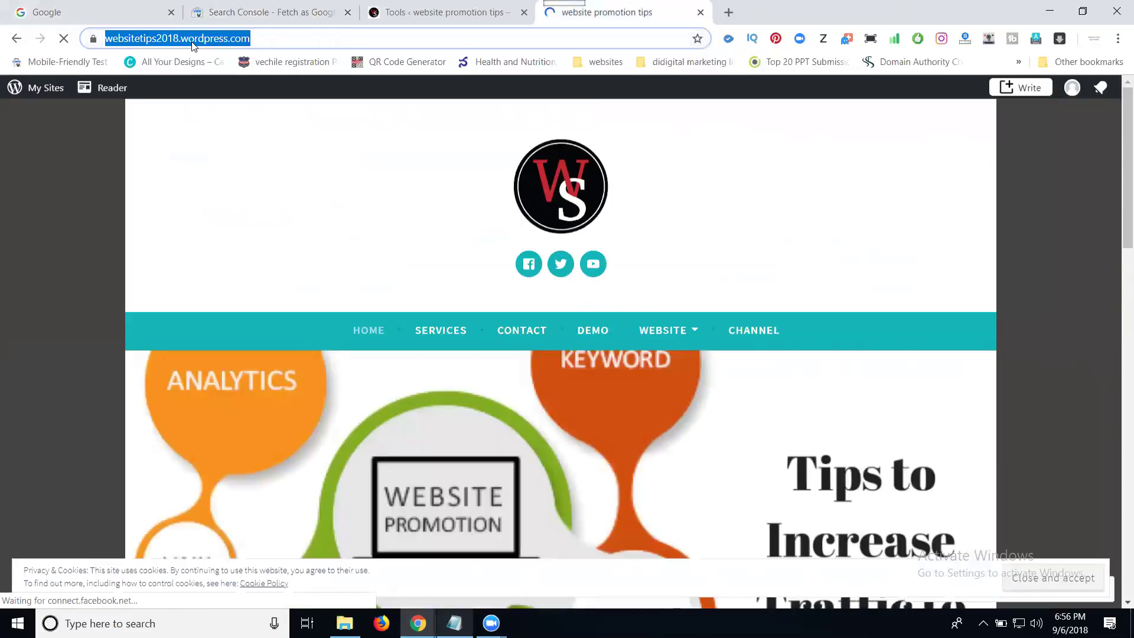
{"action": "key", "text": "ctrl+c"}
{"action": "left_click", "coordinate": [103, 8]}
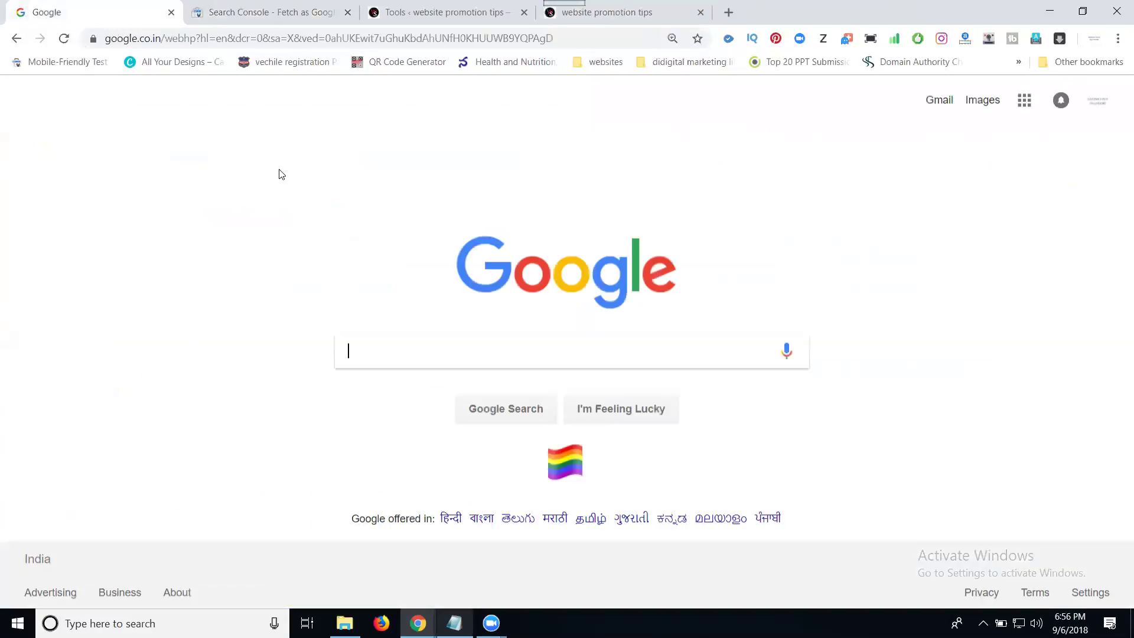
{"action": "key", "text": "ctrl+v"}
{"action": "key", "text": "Return"}
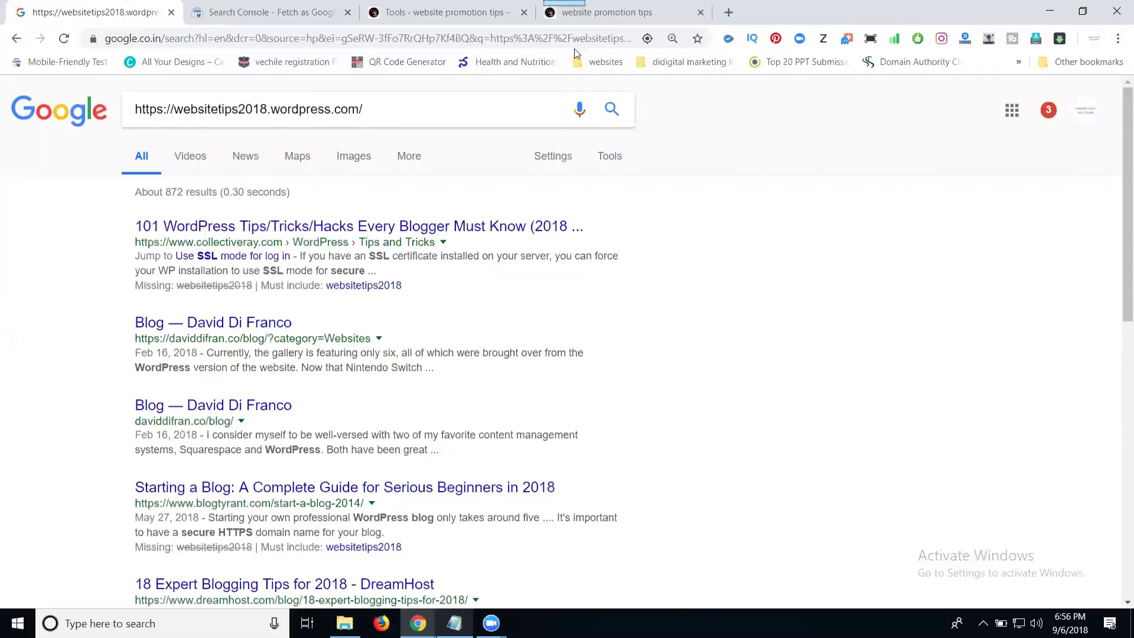
- Reload the live site once more and rerun the Google search for its address
{"action": "left_click", "coordinate": [584, 12]}
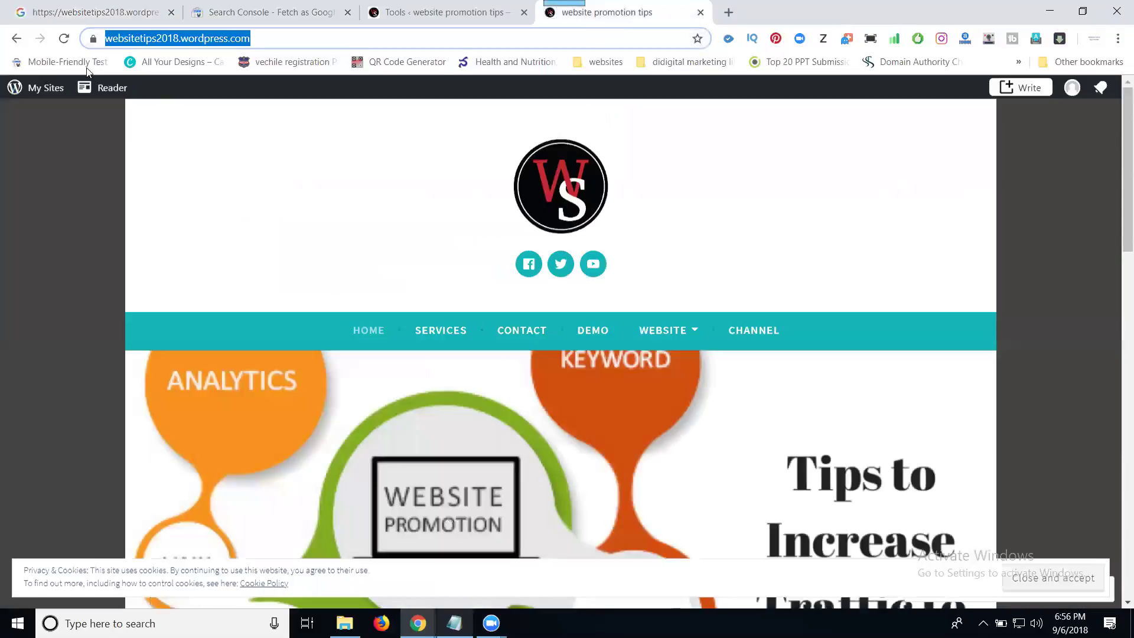
{"action": "left_click", "coordinate": [64, 39]}
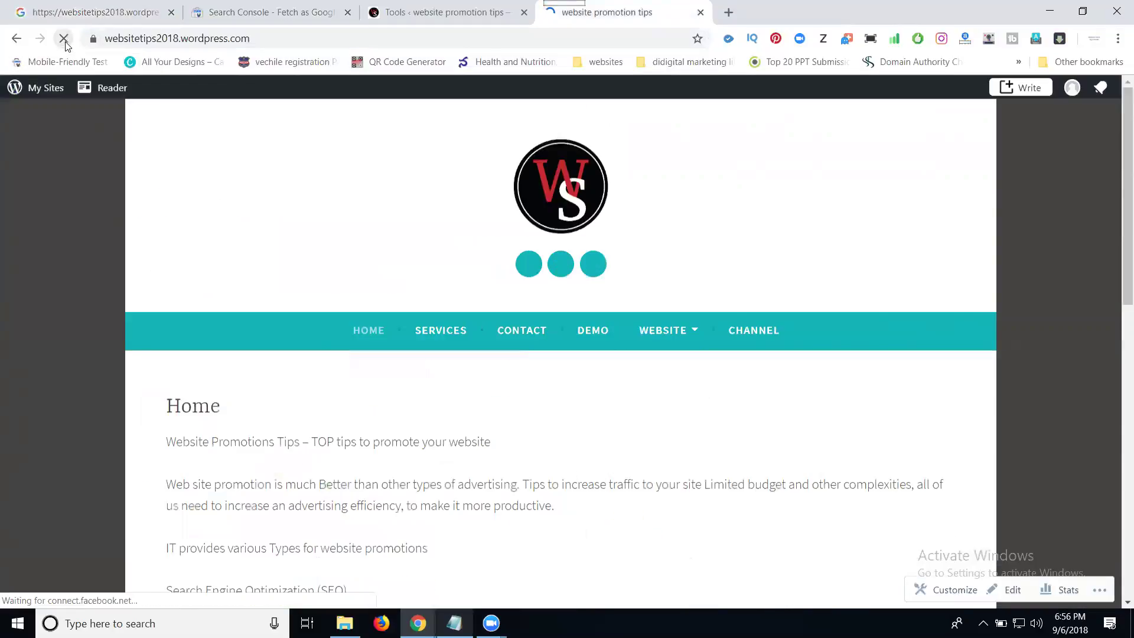
{"action": "left_click", "coordinate": [89, 12]}
{"action": "left_click", "coordinate": [611, 110]}
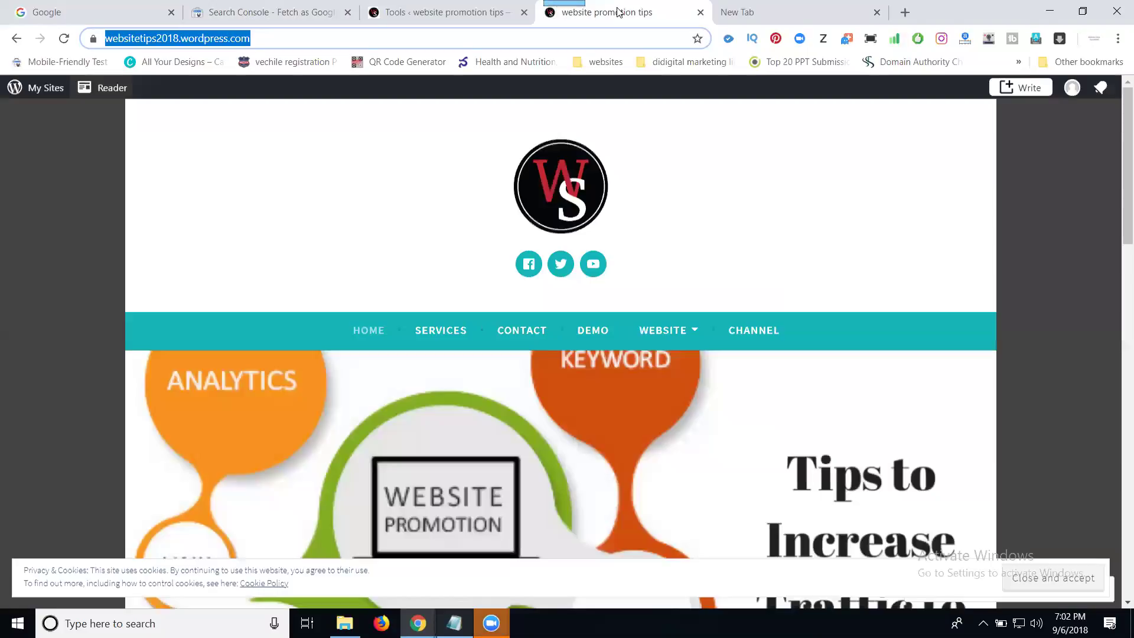
- Search Google for the site address and highlight the top result's URL and snippet
{"action": "left_click", "coordinate": [618, 12]}
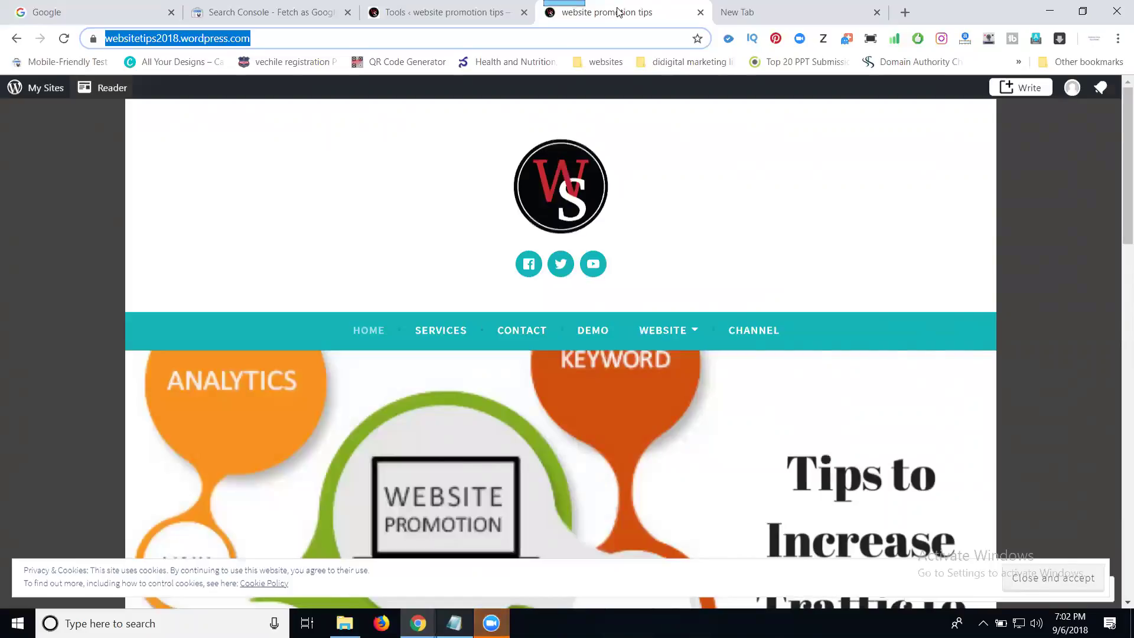
{"action": "left_click", "coordinate": [98, 23]}
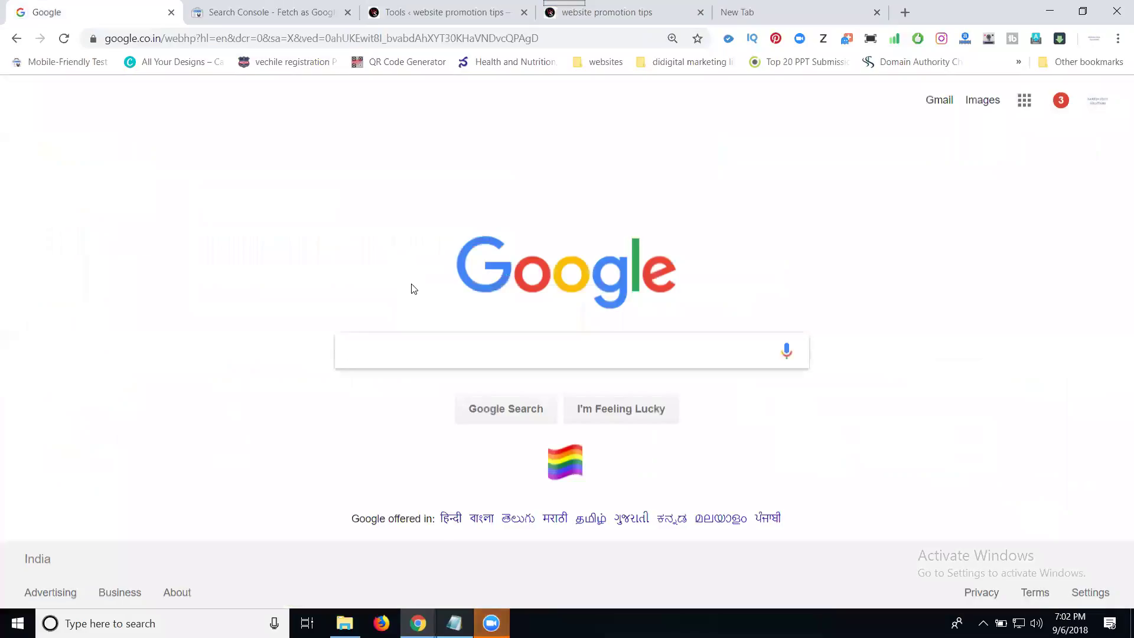
{"action": "key", "text": "ctrl+v"}
{"action": "key", "text": "Return"}
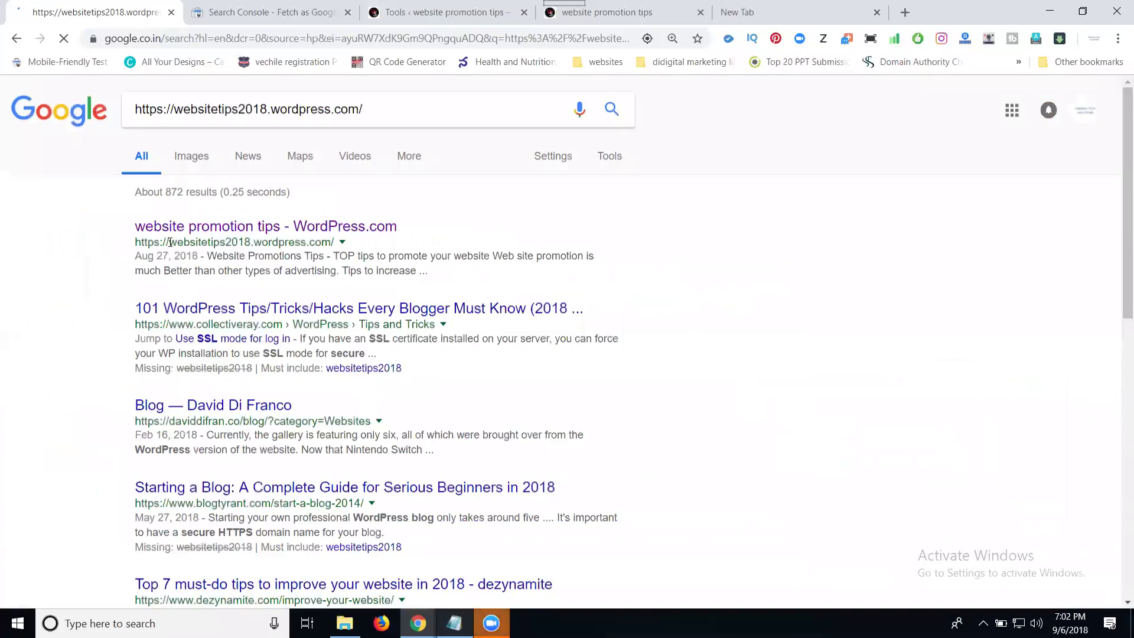
{"action": "left_click_drag", "start_coordinate": [130, 242], "coordinate": [350, 250]}
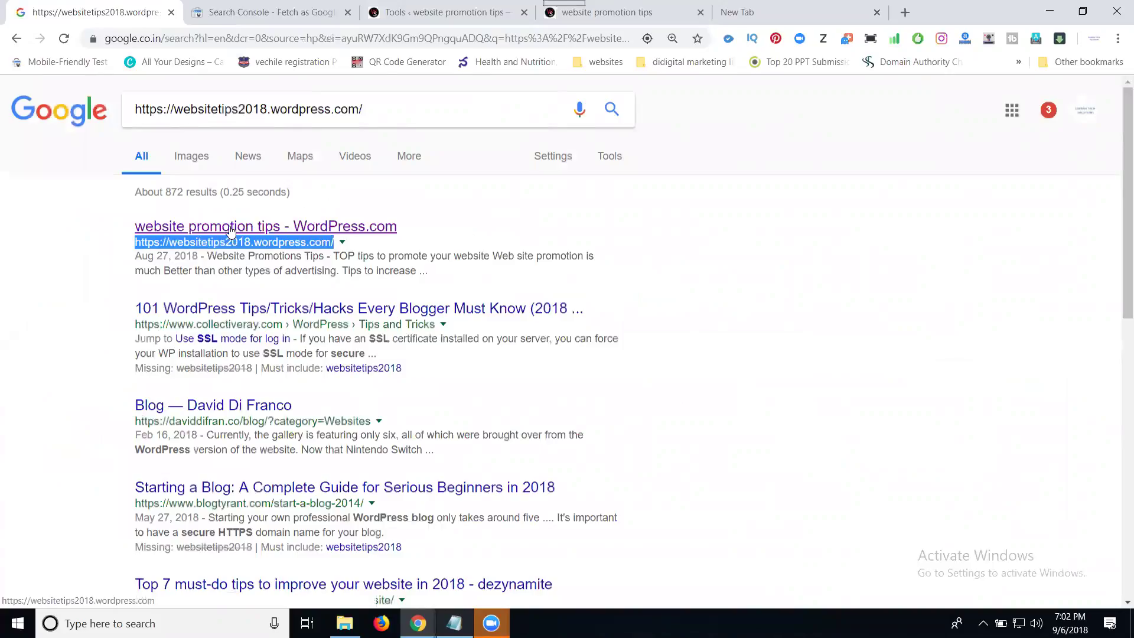
{"action": "left_click_drag", "start_coordinate": [334, 256], "coordinate": [426, 272]}
- On the live site's Home page, highlight the 'Website Promotions Tips – TOP tips to promote your website' heading and first paragraph
{"action": "left_click", "coordinate": [614, 17]}
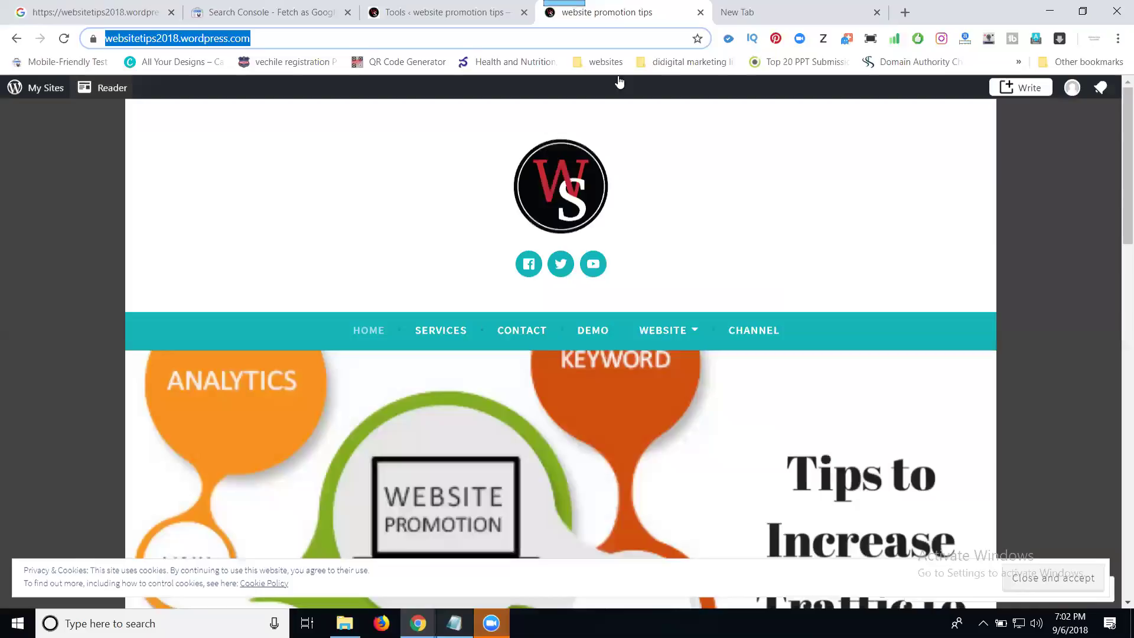
{"action": "scroll", "coordinate": [537, 322], "scroll_direction": "down", "scroll_amount": 10}
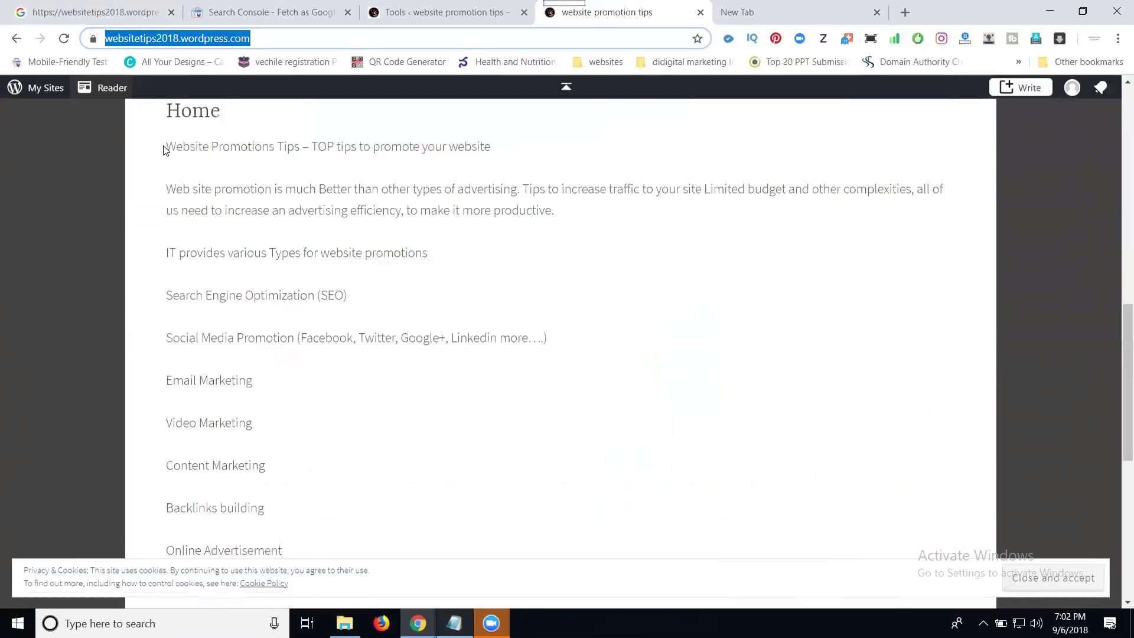
{"action": "left_click_drag", "start_coordinate": [164, 148], "coordinate": [533, 223]}
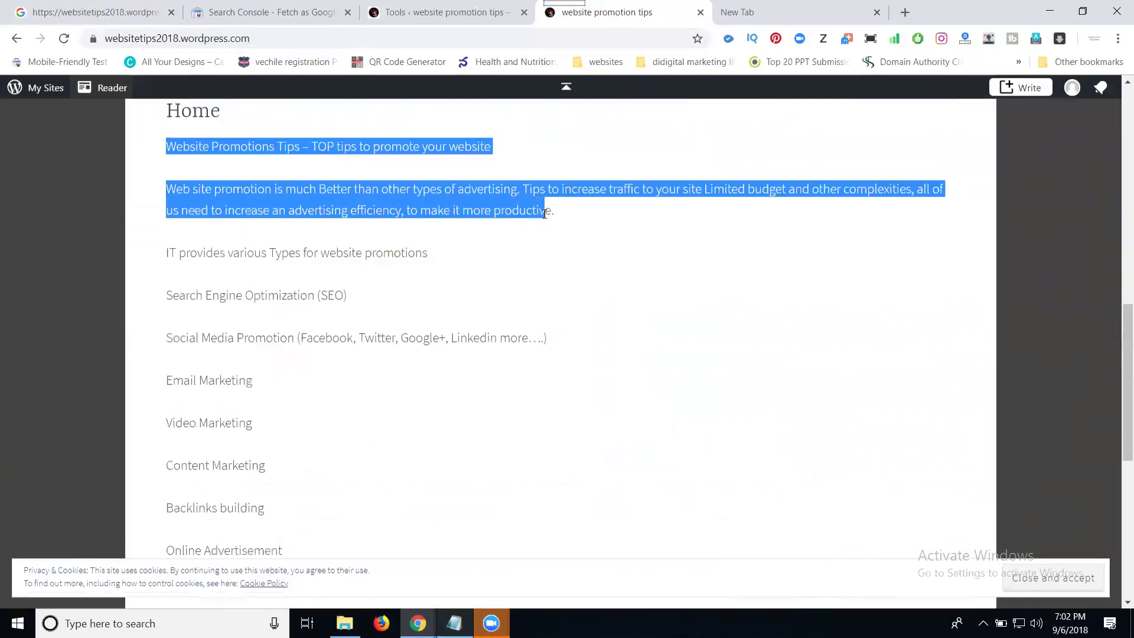